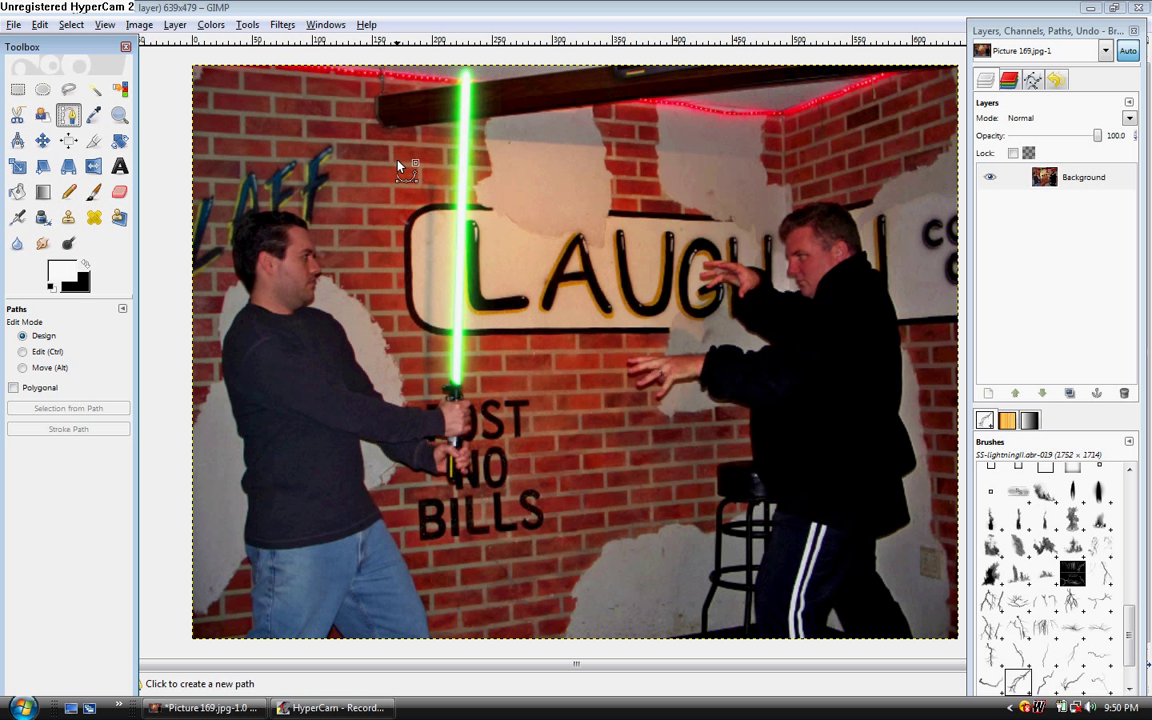
Step: Add a black-filled New Layer in Screen mode over the photo, then make white the foreground colour
click(88, 267)
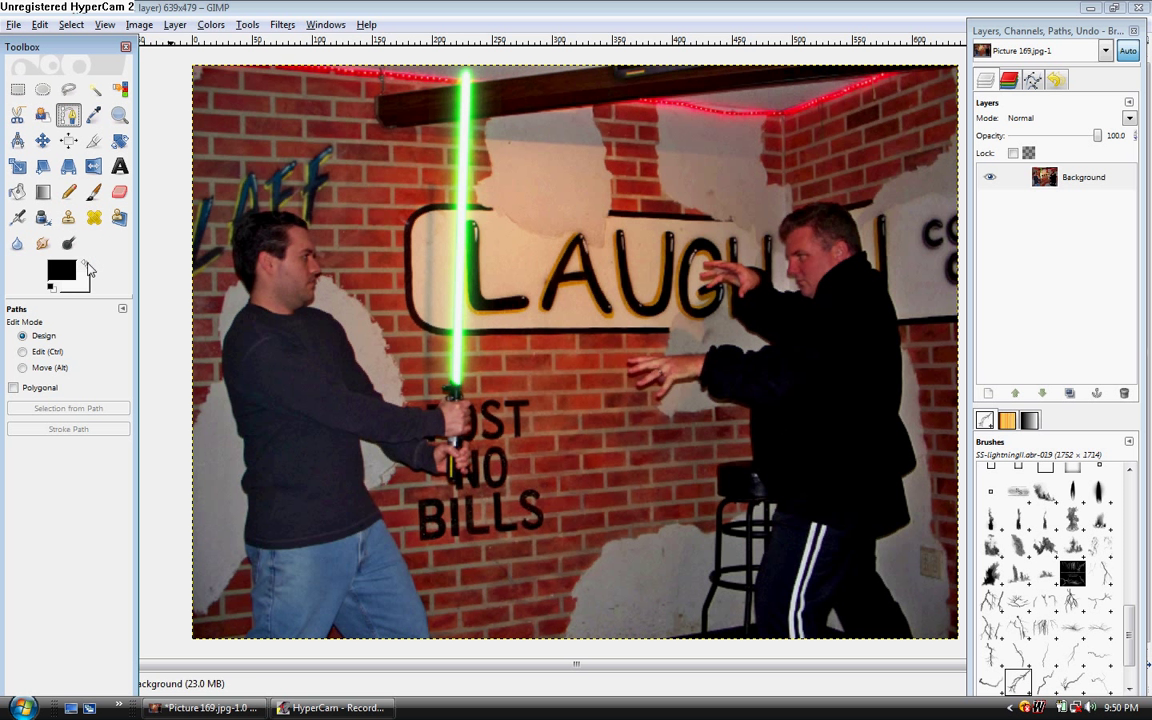
click(176, 25)
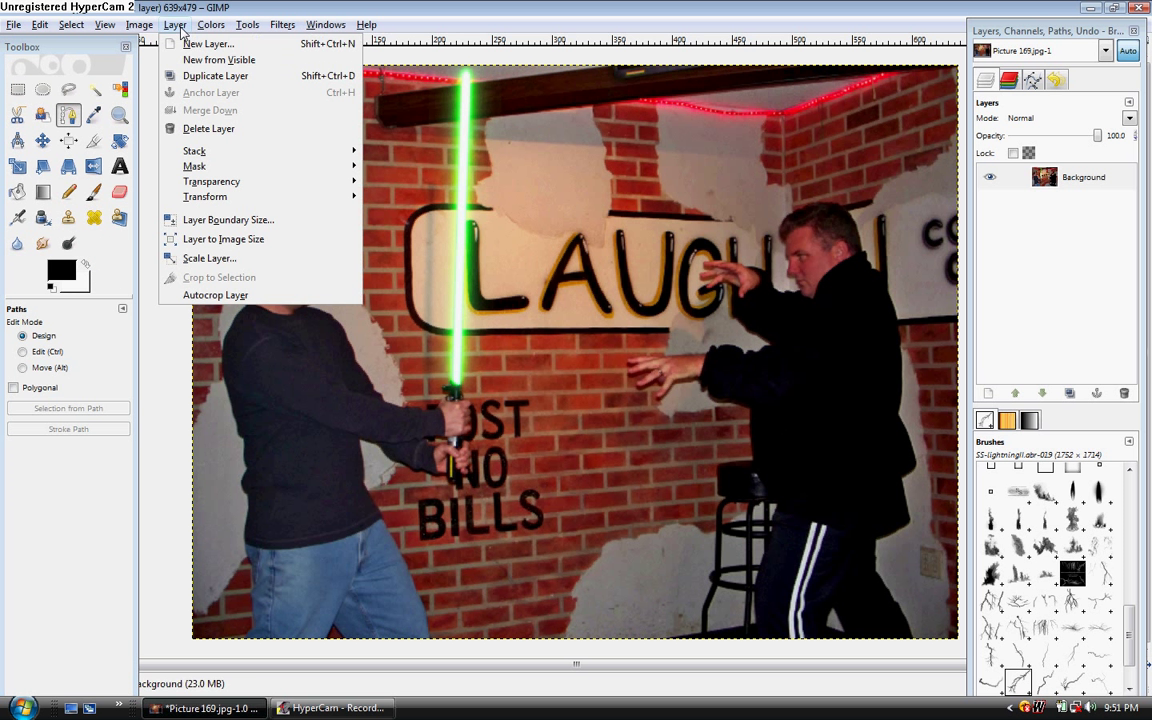
click(190, 44)
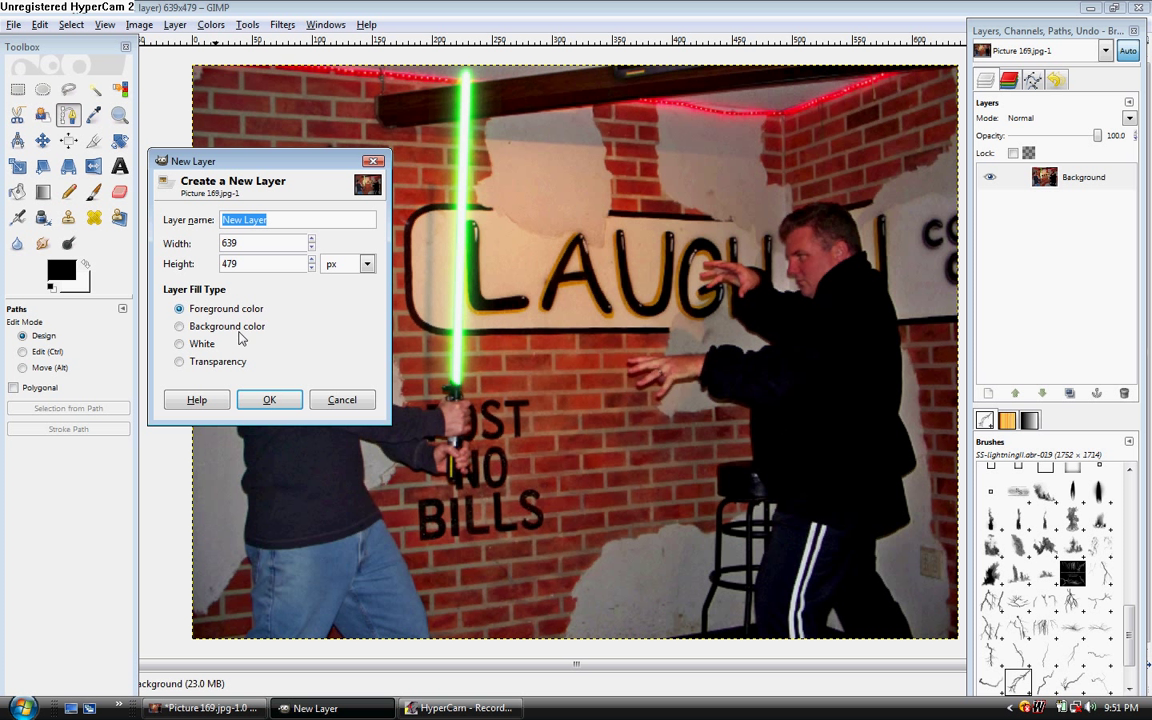
click(255, 400)
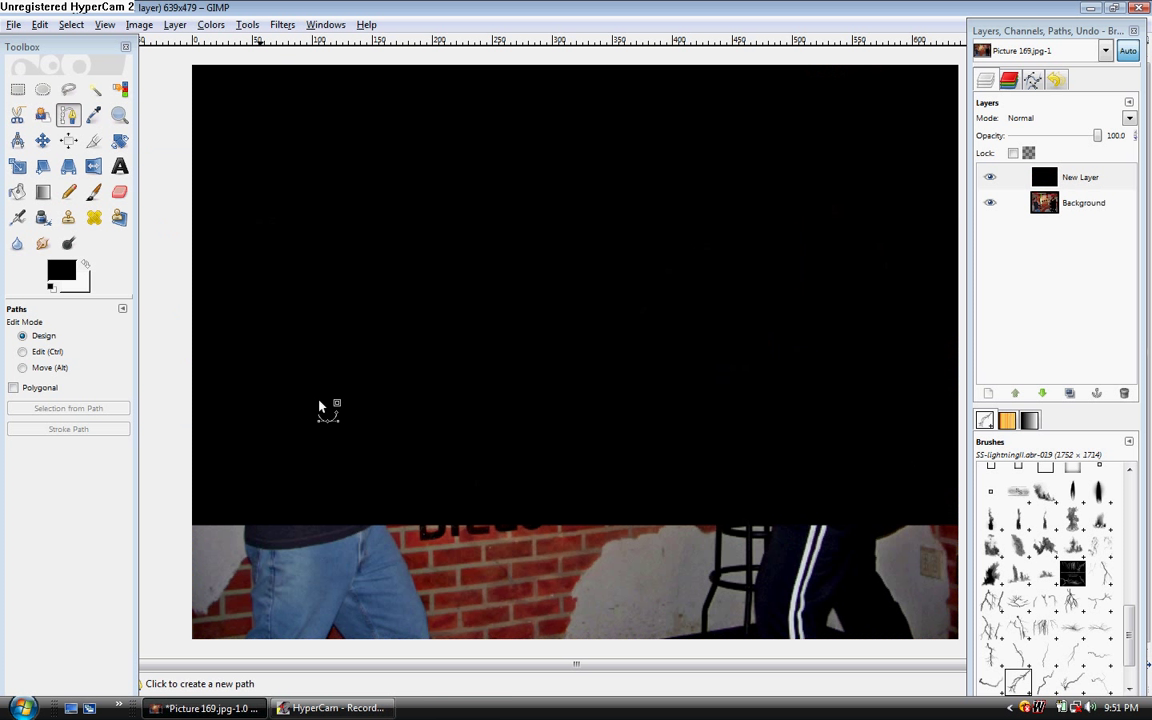
click(1129, 118)
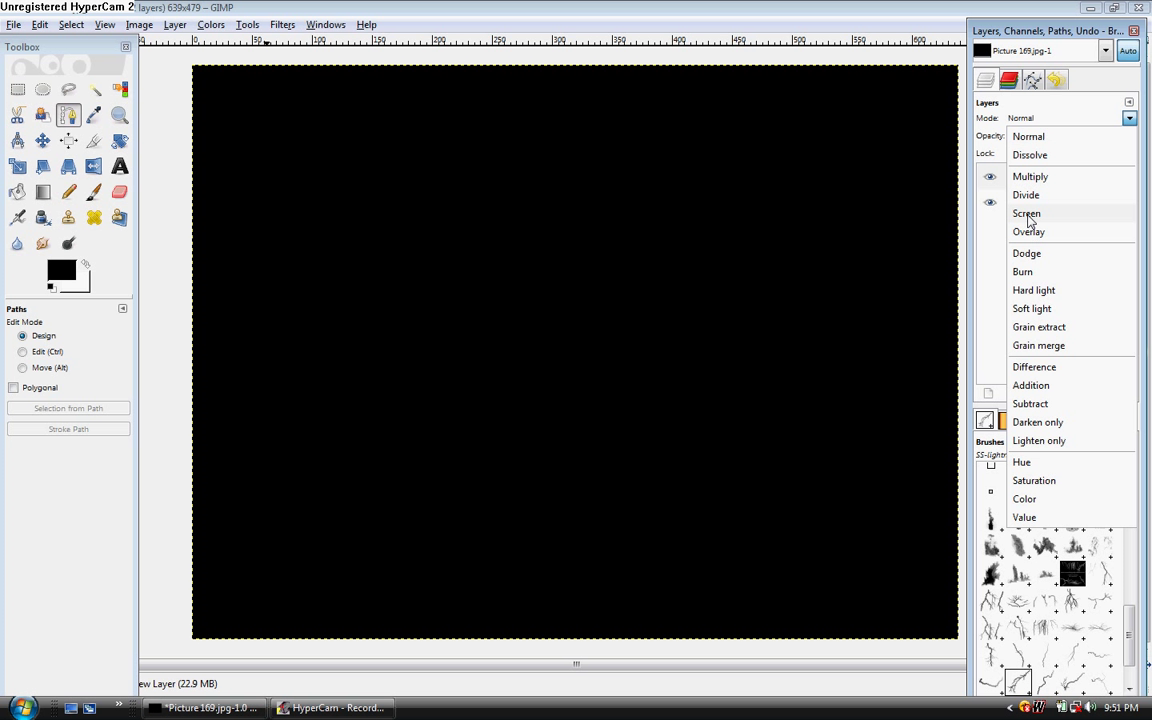
click(1027, 214)
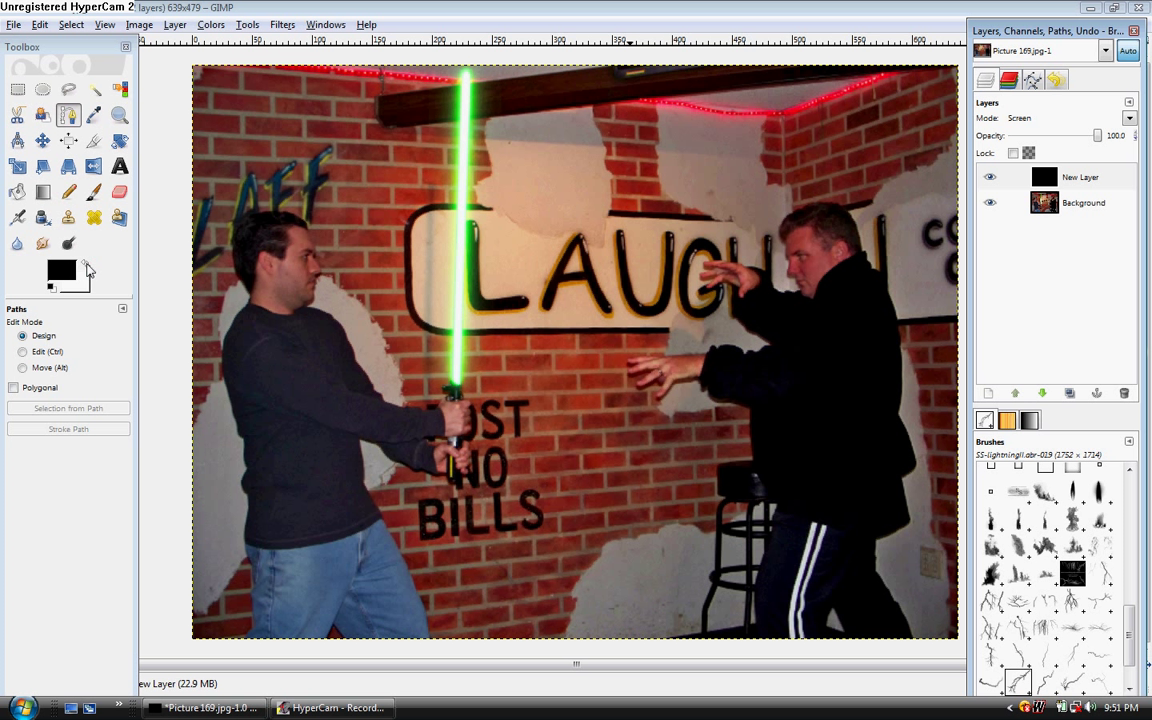
click(86, 268)
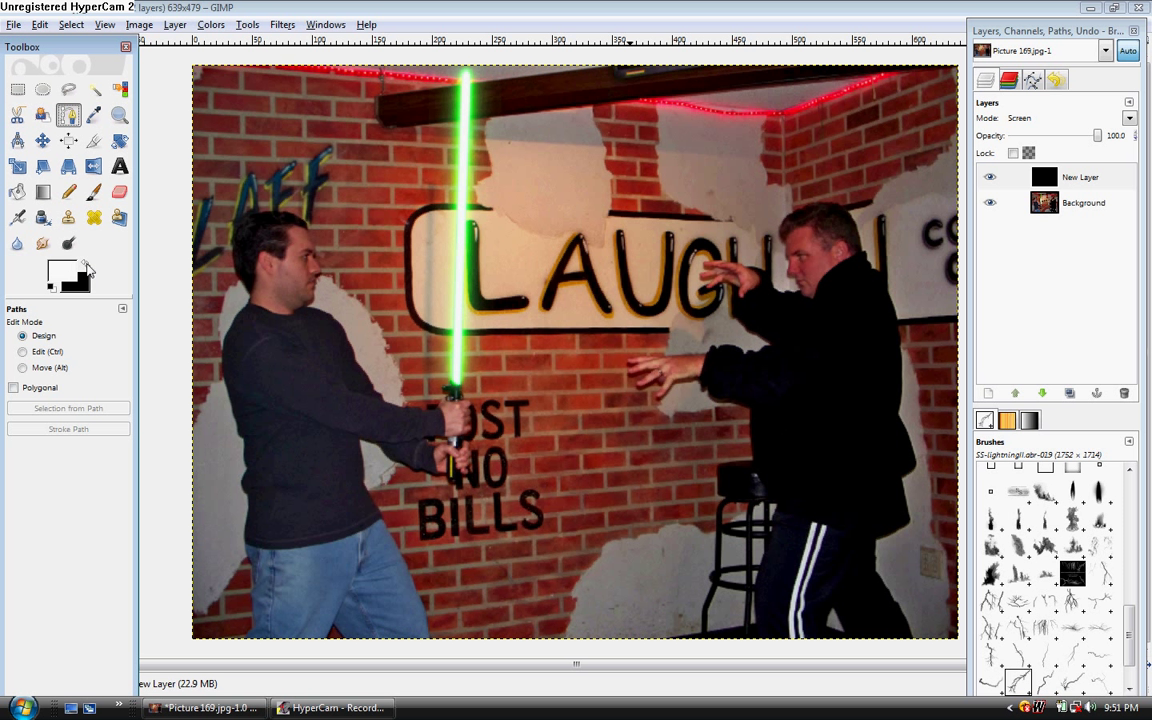
Step: Stamp one white SS-lightningII bolt from the right-hand man's hands with the Paintbrush
click(94, 194)
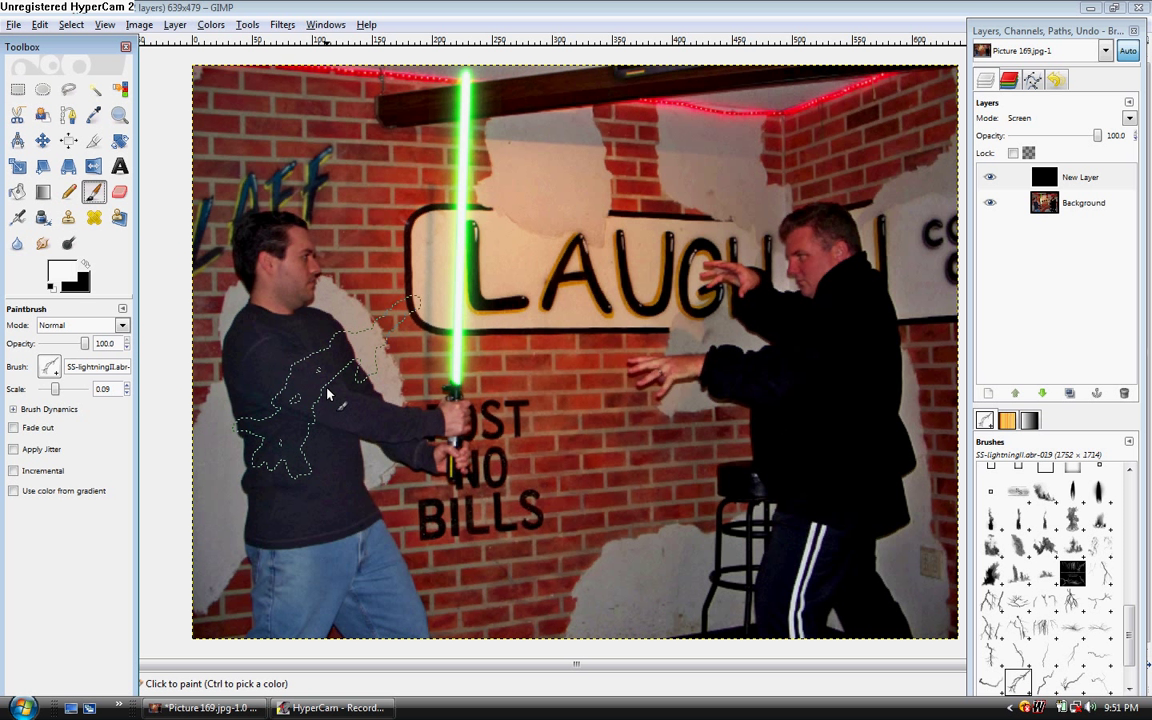
click(50, 369)
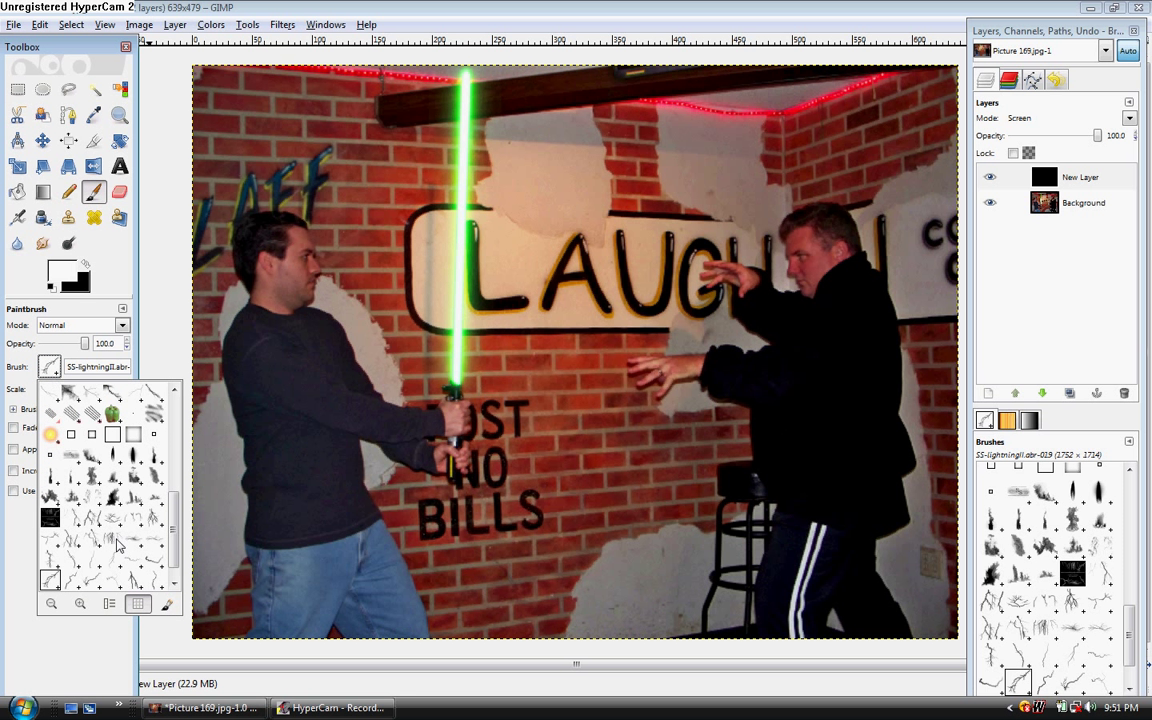
click(172, 529)
drag(173, 530, 173, 543)
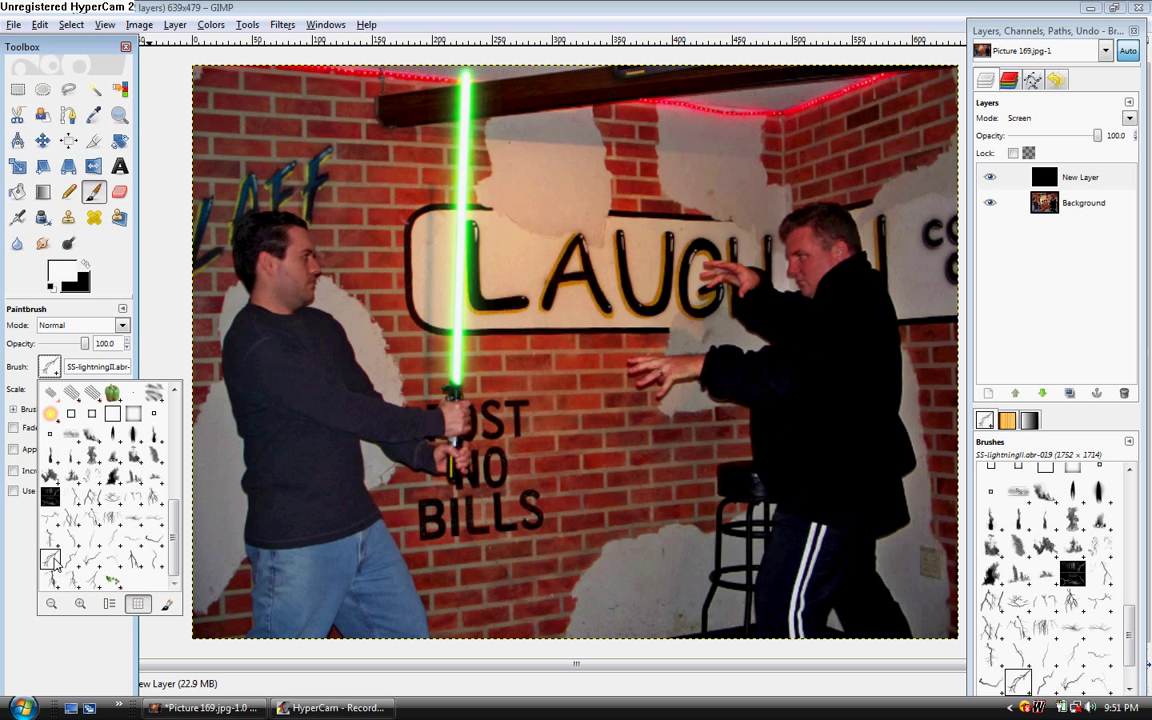
click(516, 369)
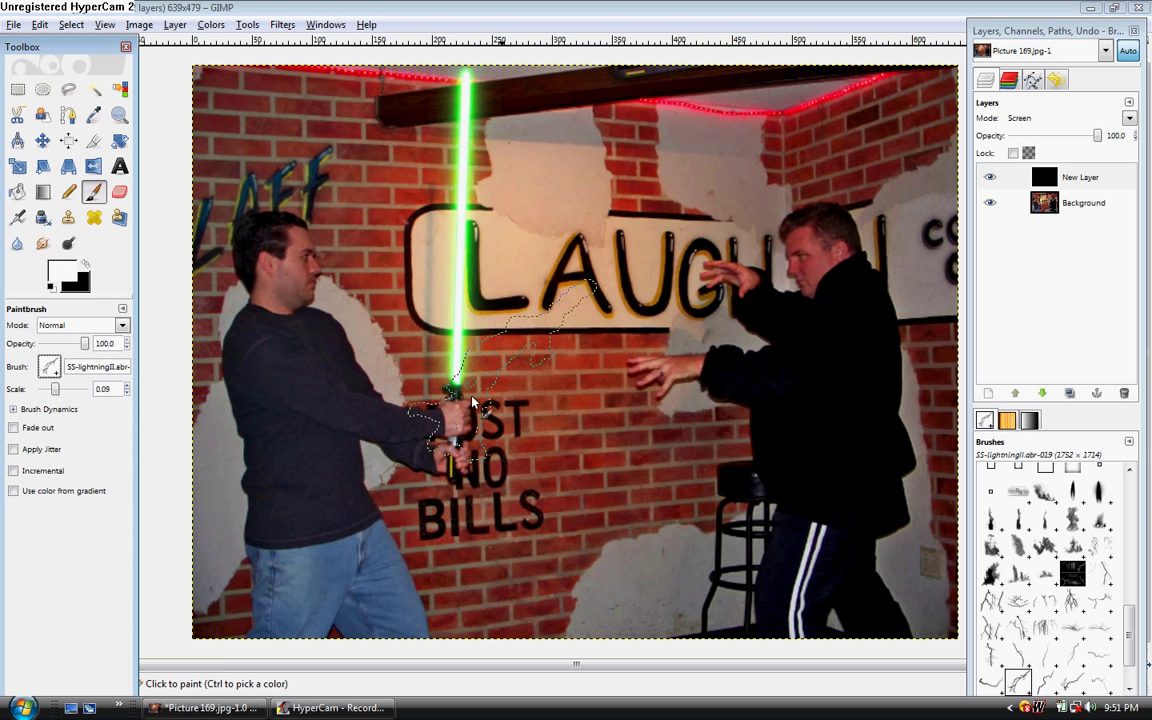
click(620, 357)
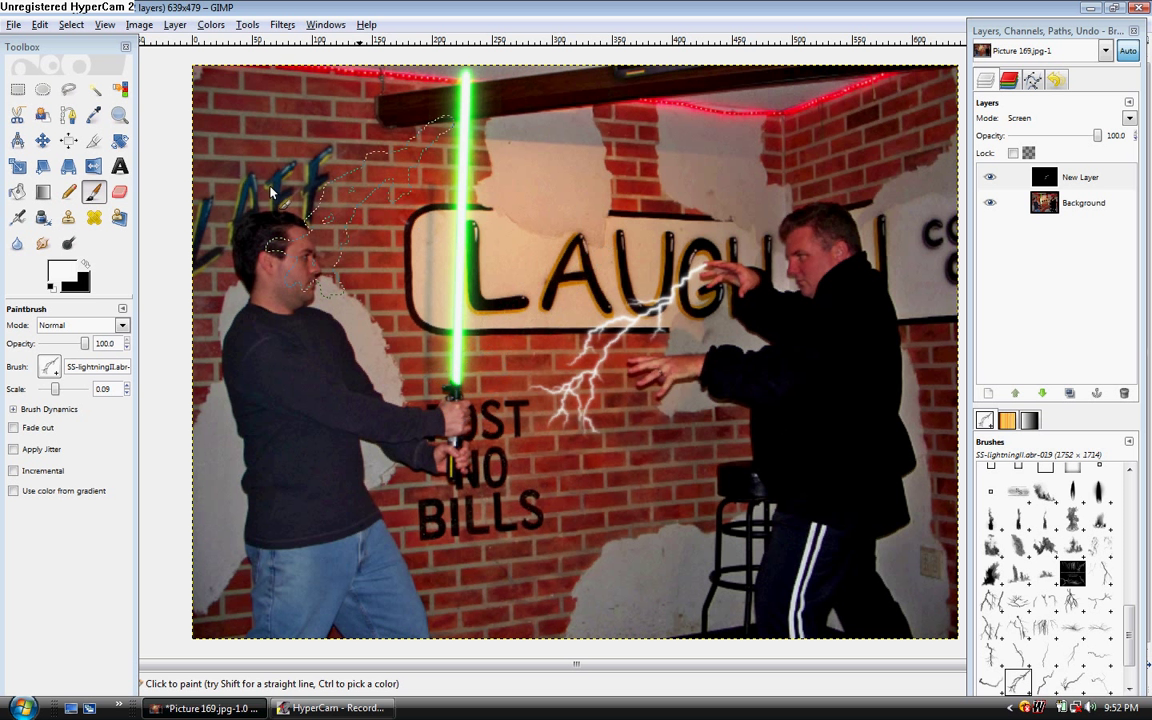
Step: Try freely rotating the lightning layer, then discard that rotation attempt
click(119, 142)
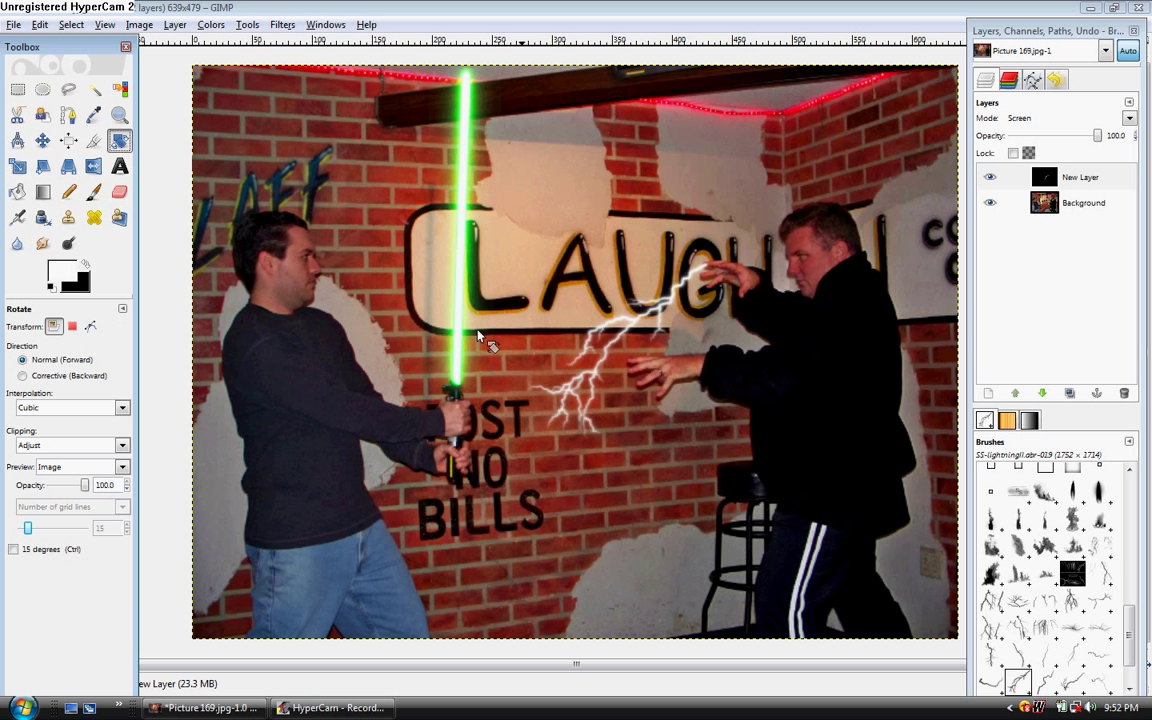
click(549, 334)
drag(549, 334, 620, 337)
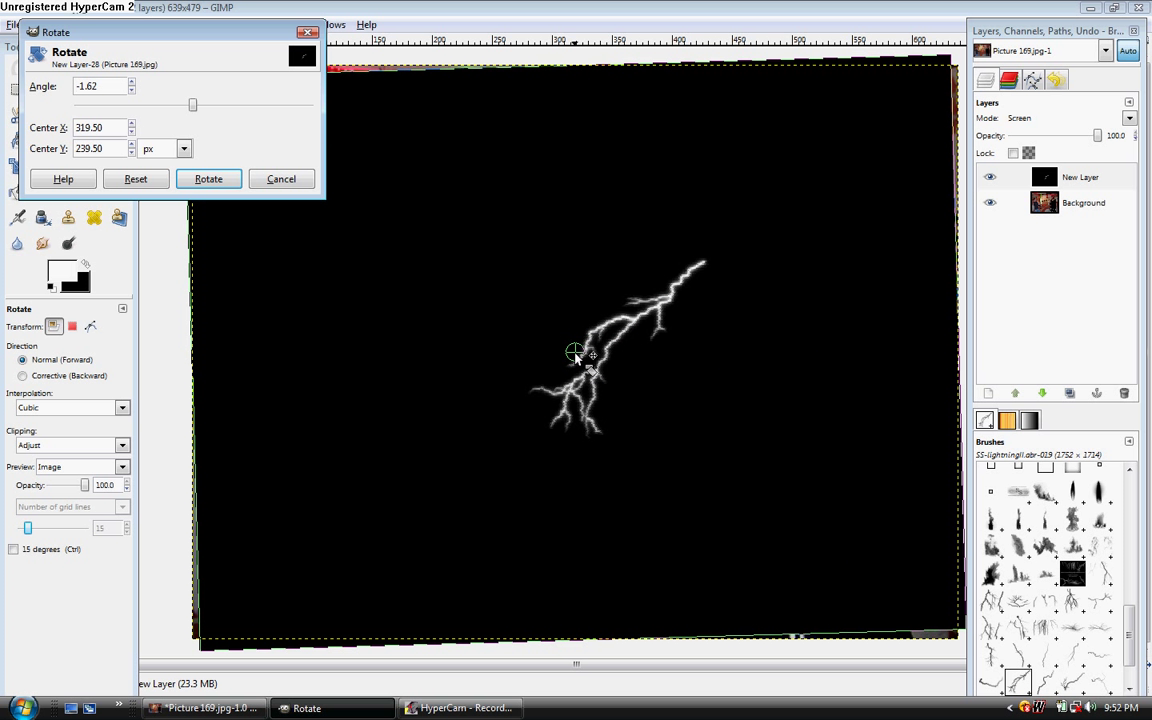
mouse_move(610, 346)
mouse_down()
mouse_move(671, 275)
mouse_move(707, 275)
mouse_up()
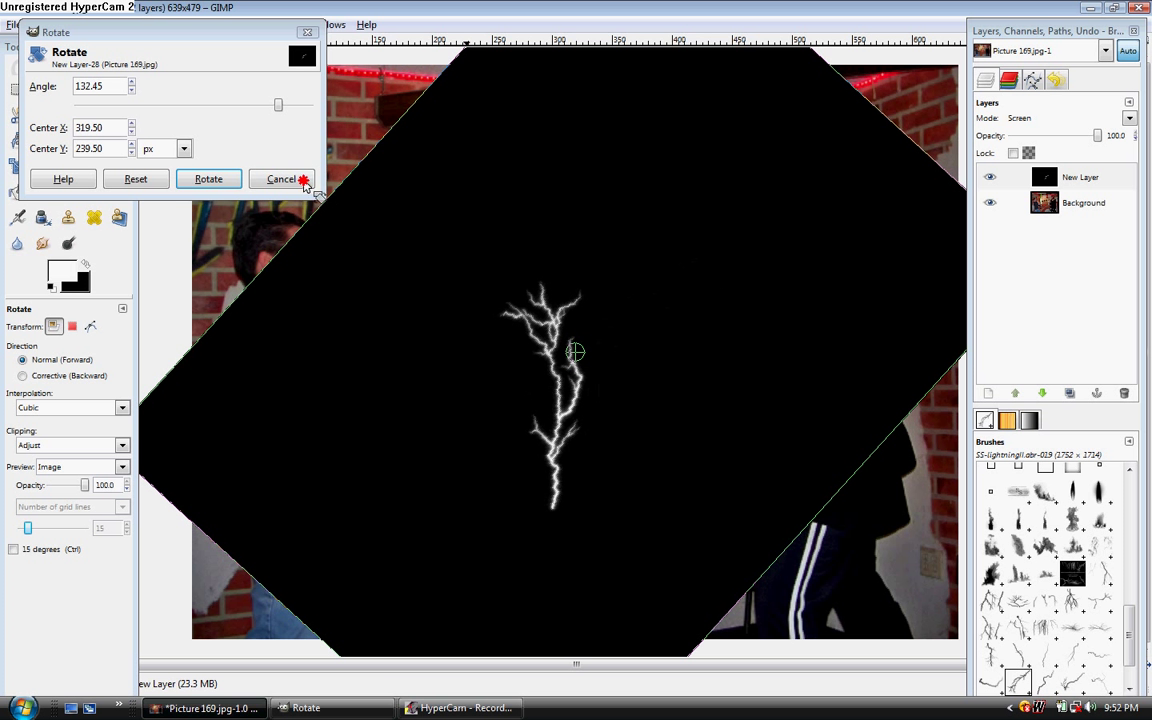
click(290, 180)
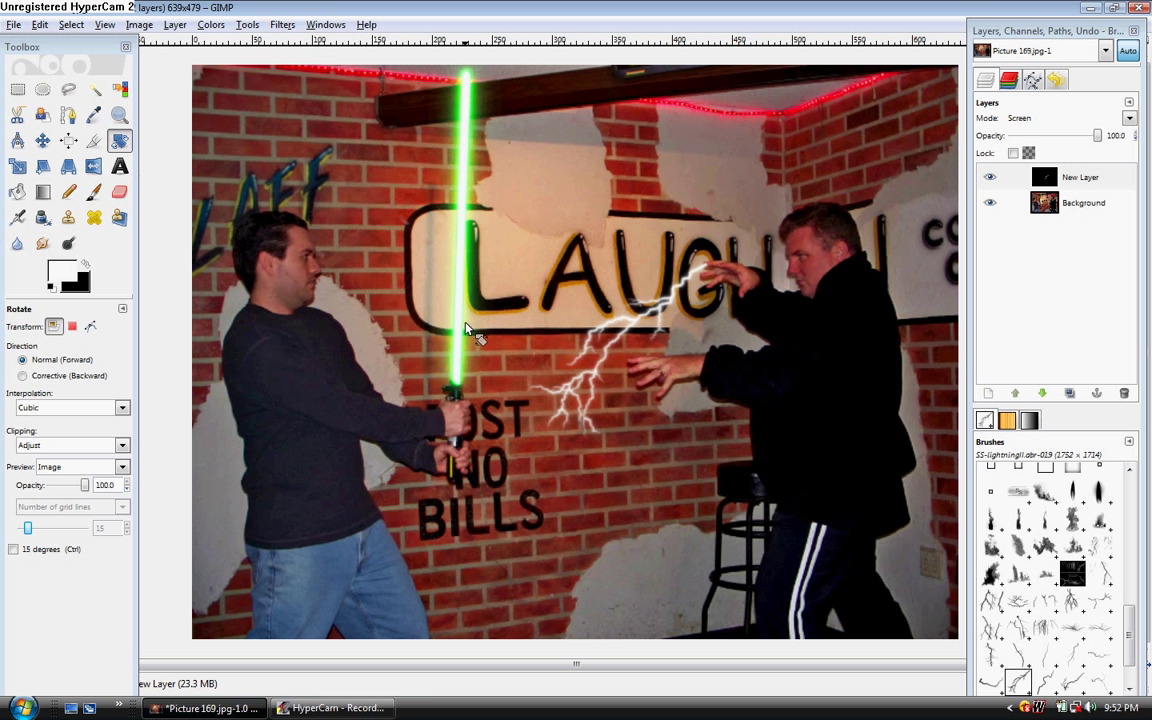
Step: Rotate the lightning layer 34.26° around the bolt's tip so it points at the lightsaber
click(512, 308)
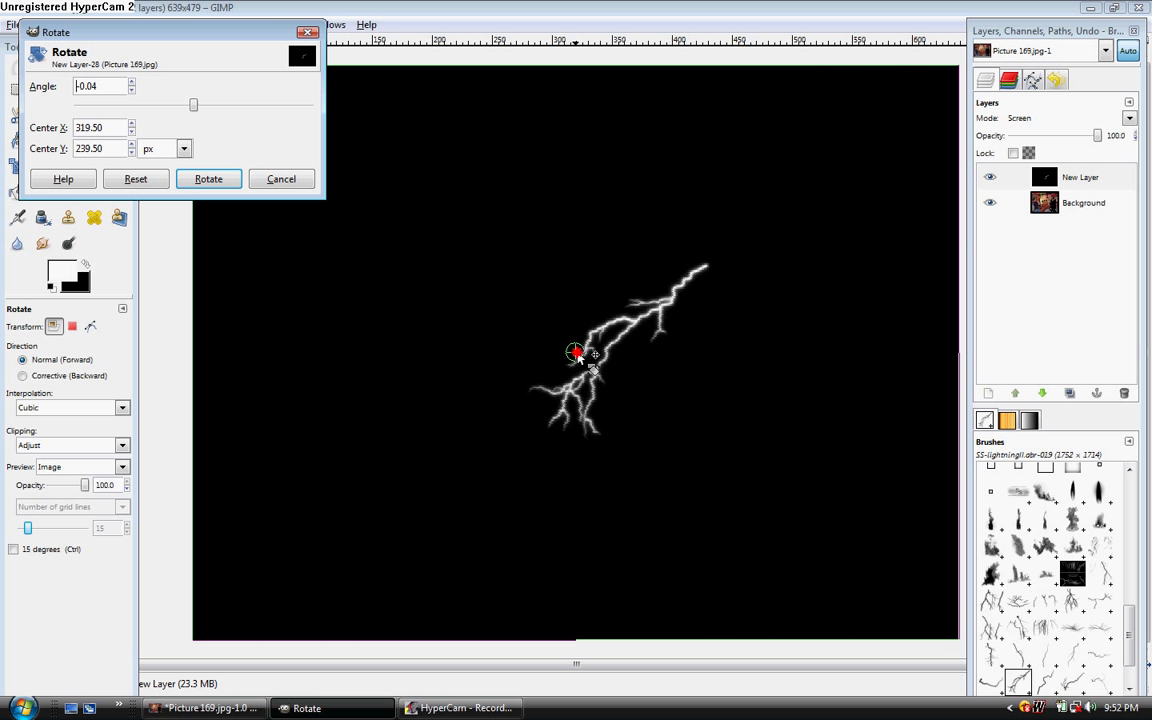
click(588, 345)
drag(619, 317, 705, 265)
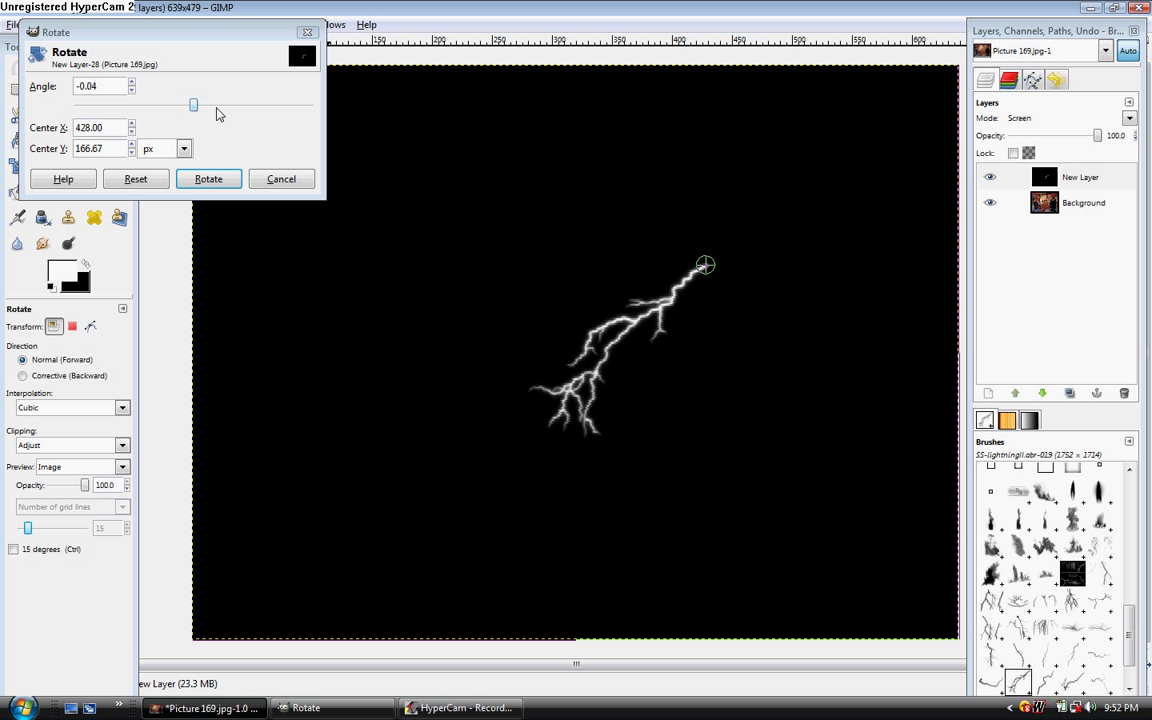
drag(196, 109, 219, 106)
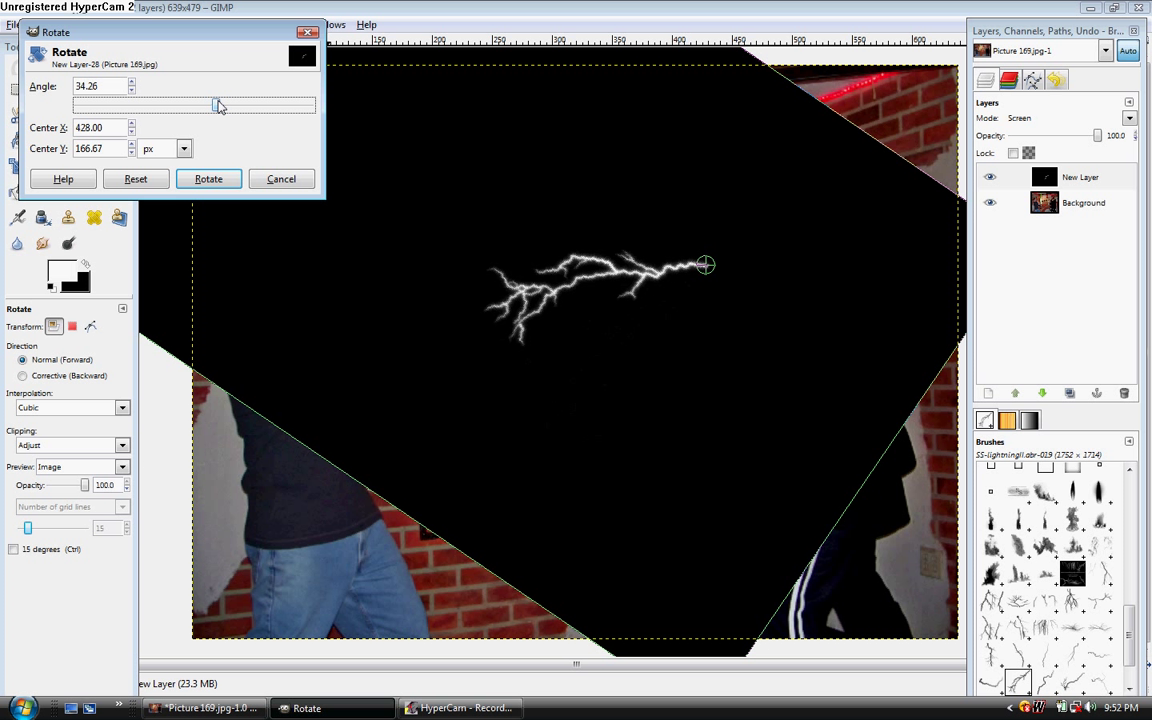
click(213, 180)
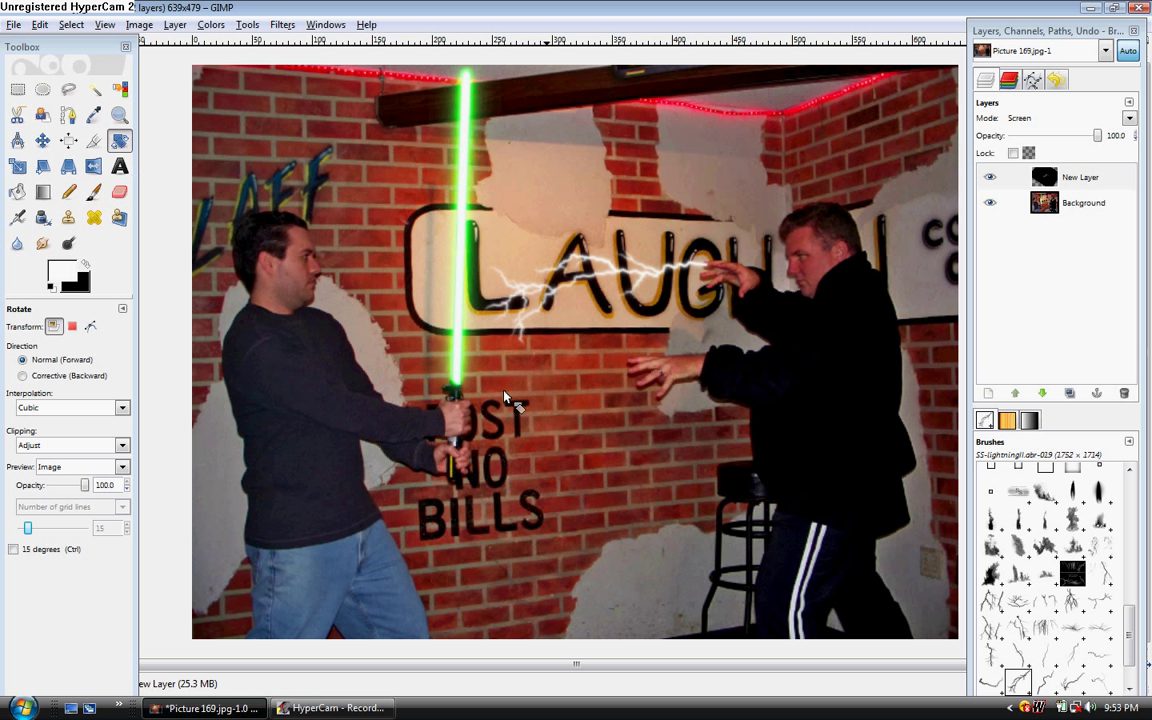
Step: Create black-filled New Layer#1 on top in Screen mode, with white restored for the Paintbrush
click(87, 268)
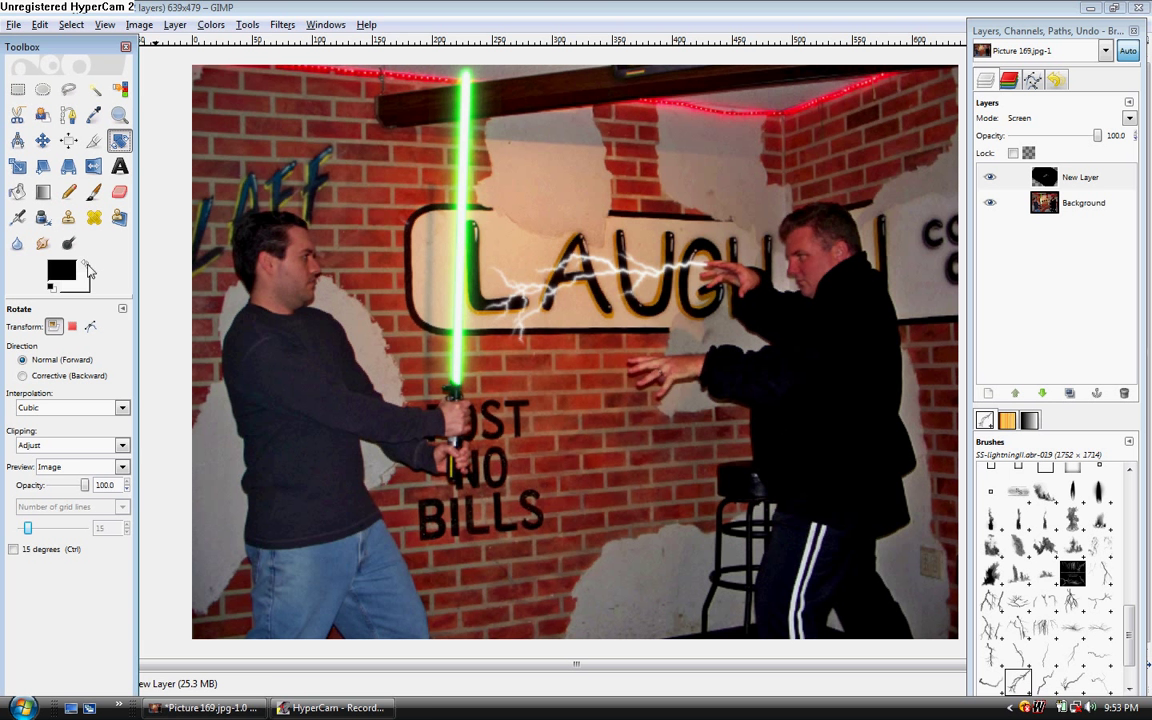
click(160, 28)
click(175, 24)
click(182, 41)
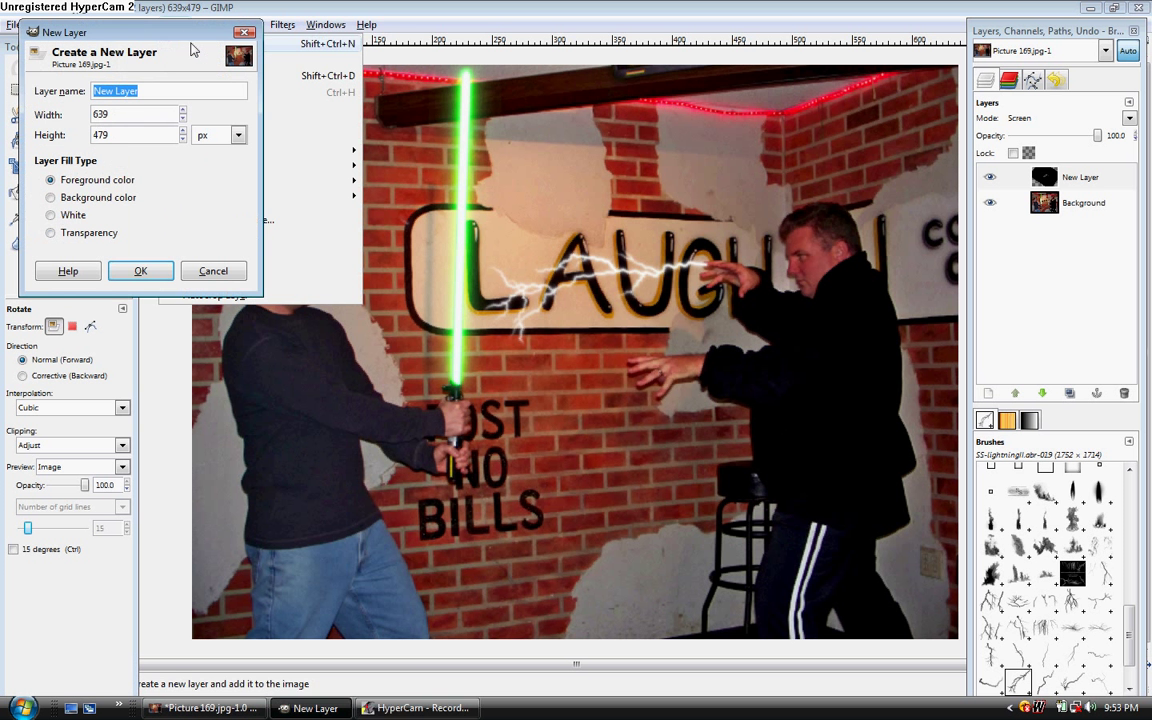
click(141, 271)
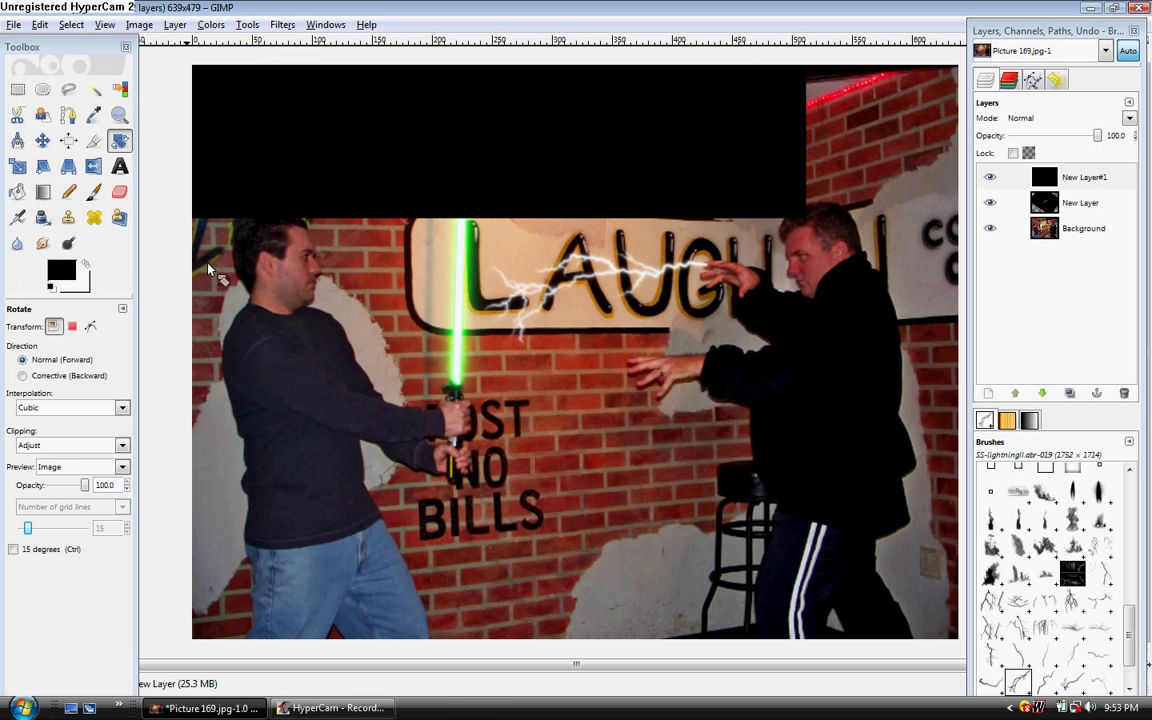
click(1129, 119)
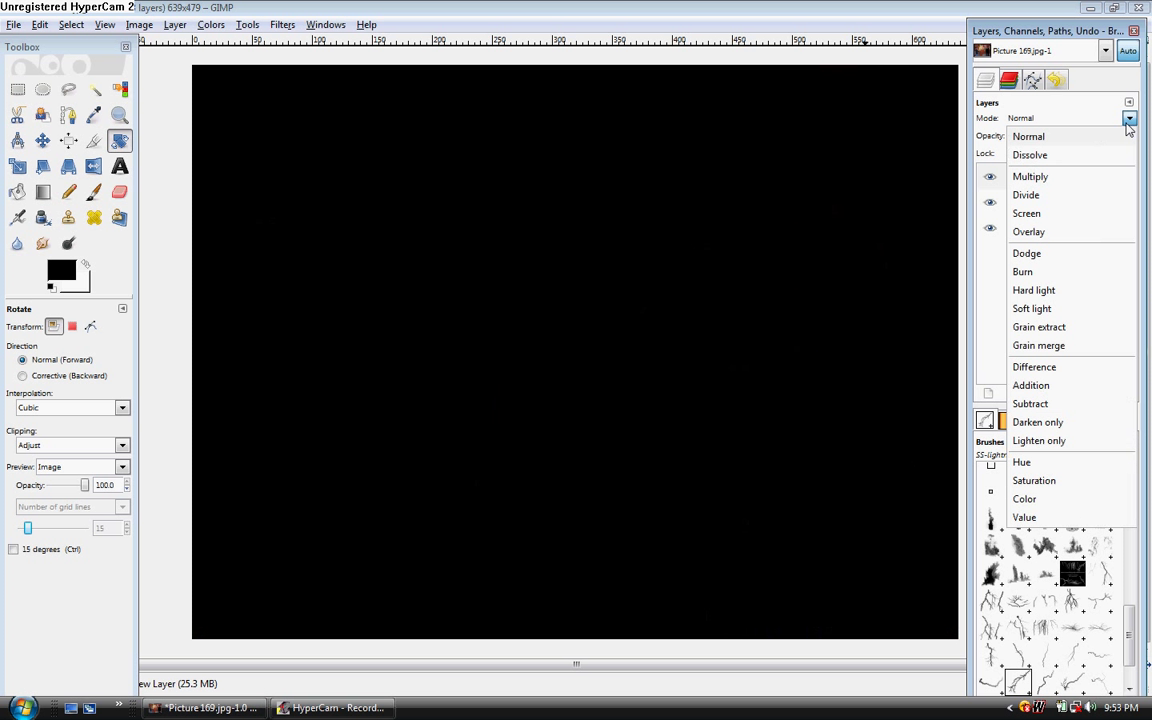
click(1036, 214)
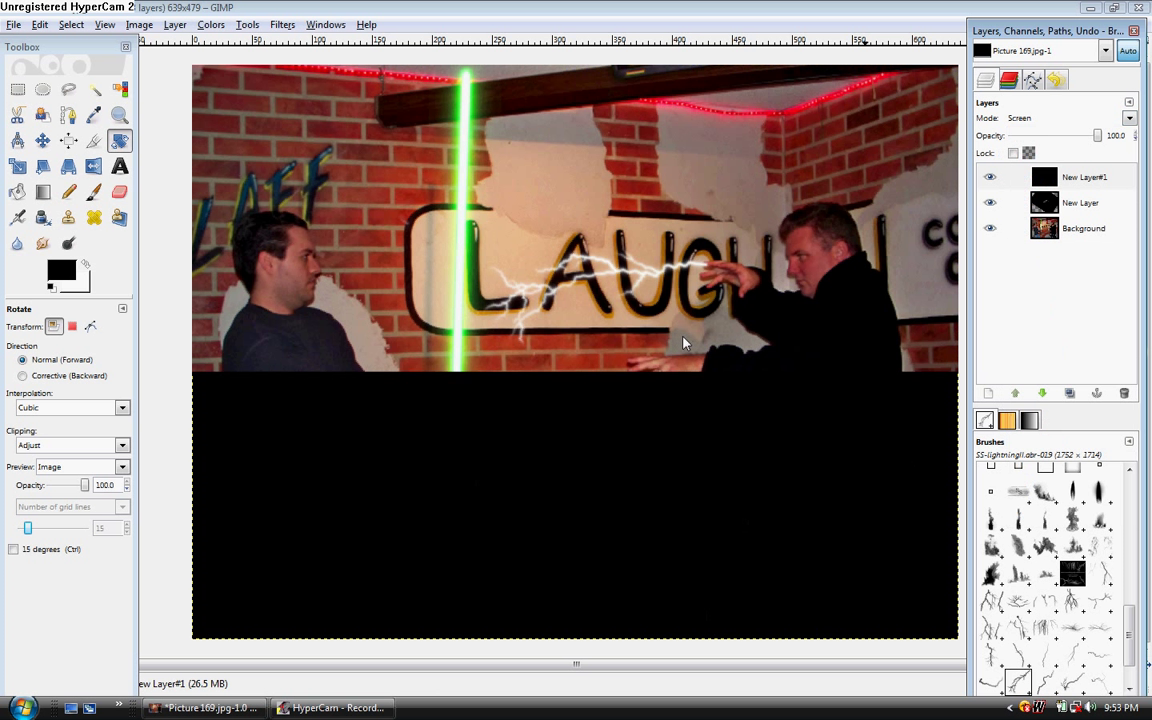
click(87, 268)
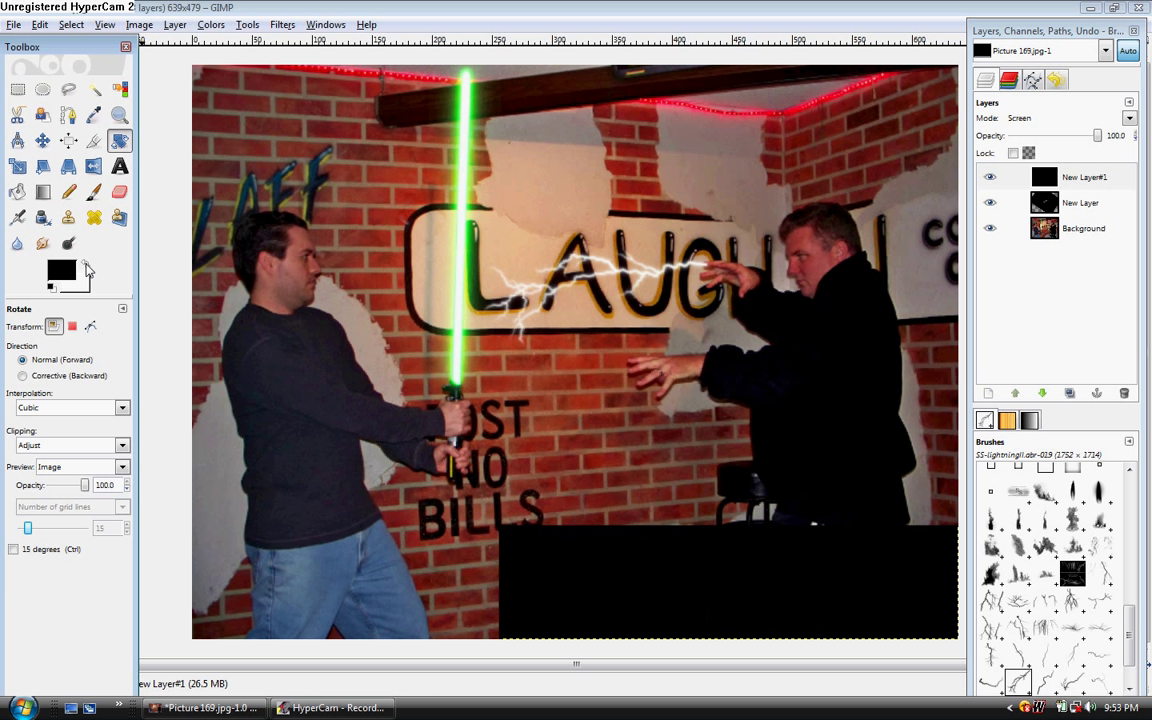
click(93, 194)
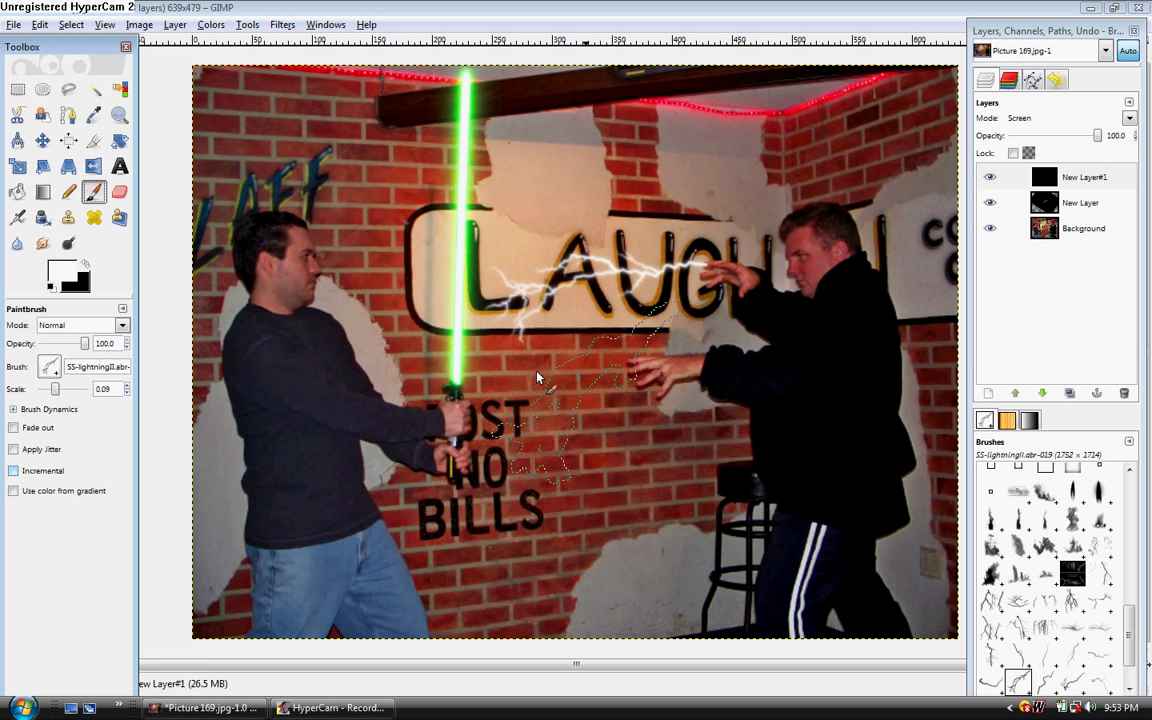
Step: Stamp a downward-forking bolt over the right man using SS-lightningII-006 at scale 0.12
click(50, 367)
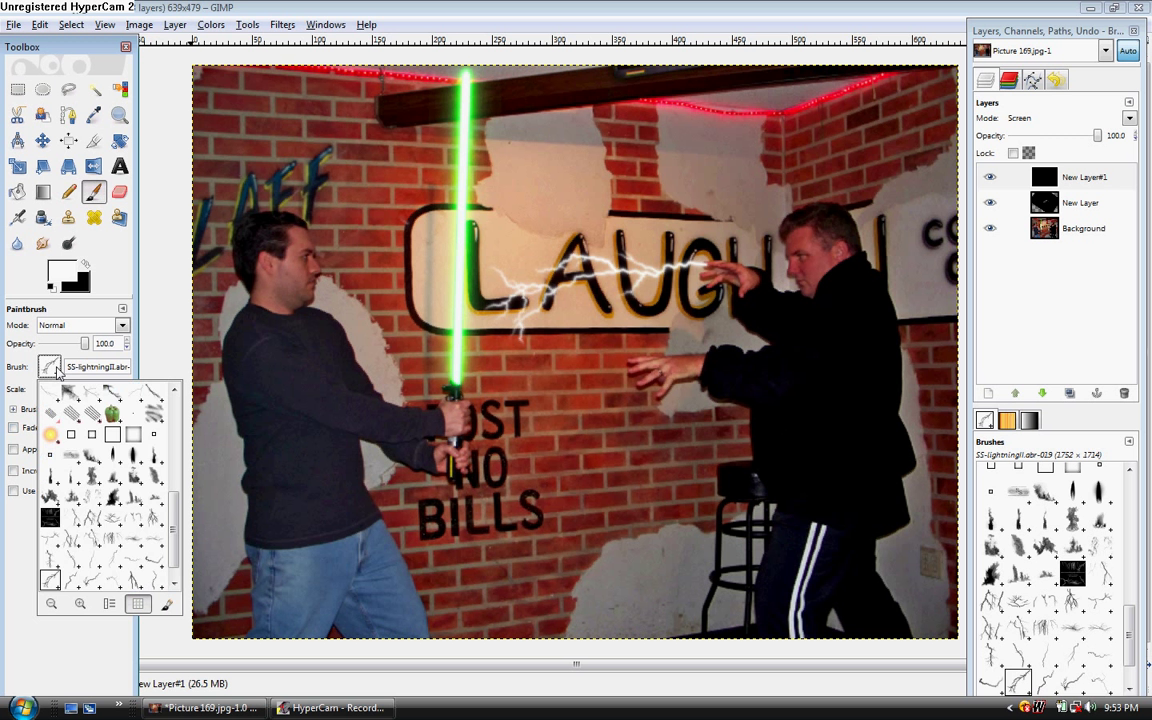
double_click(155, 518)
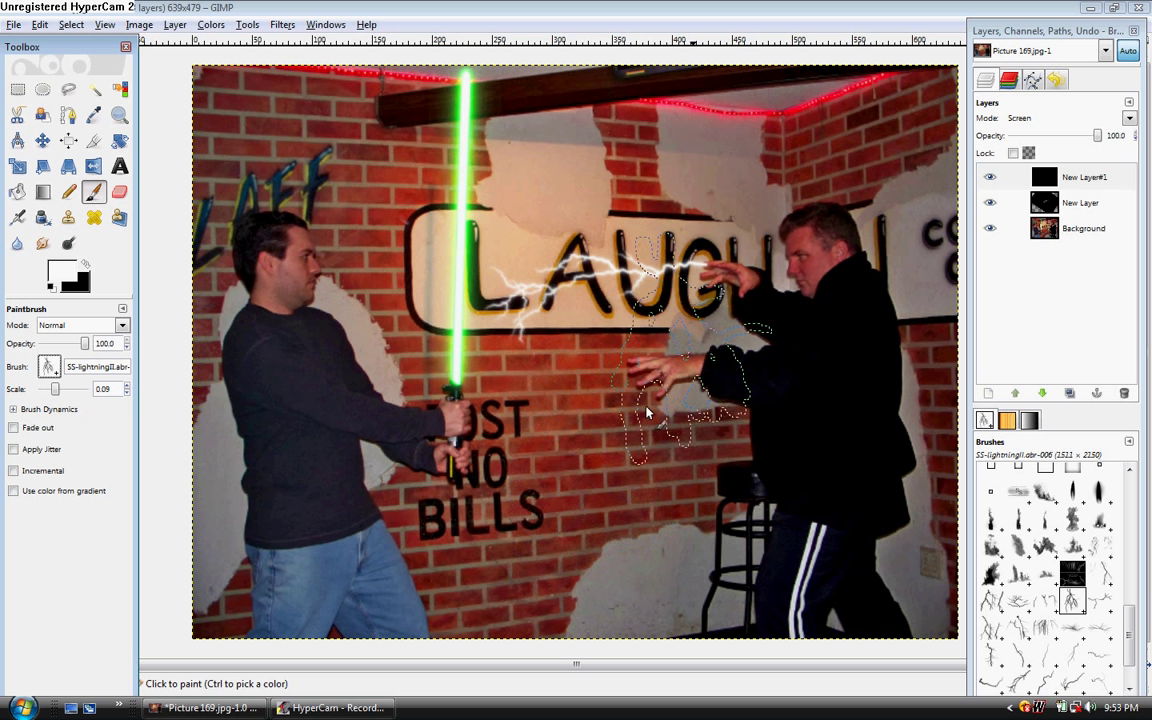
click(127, 385)
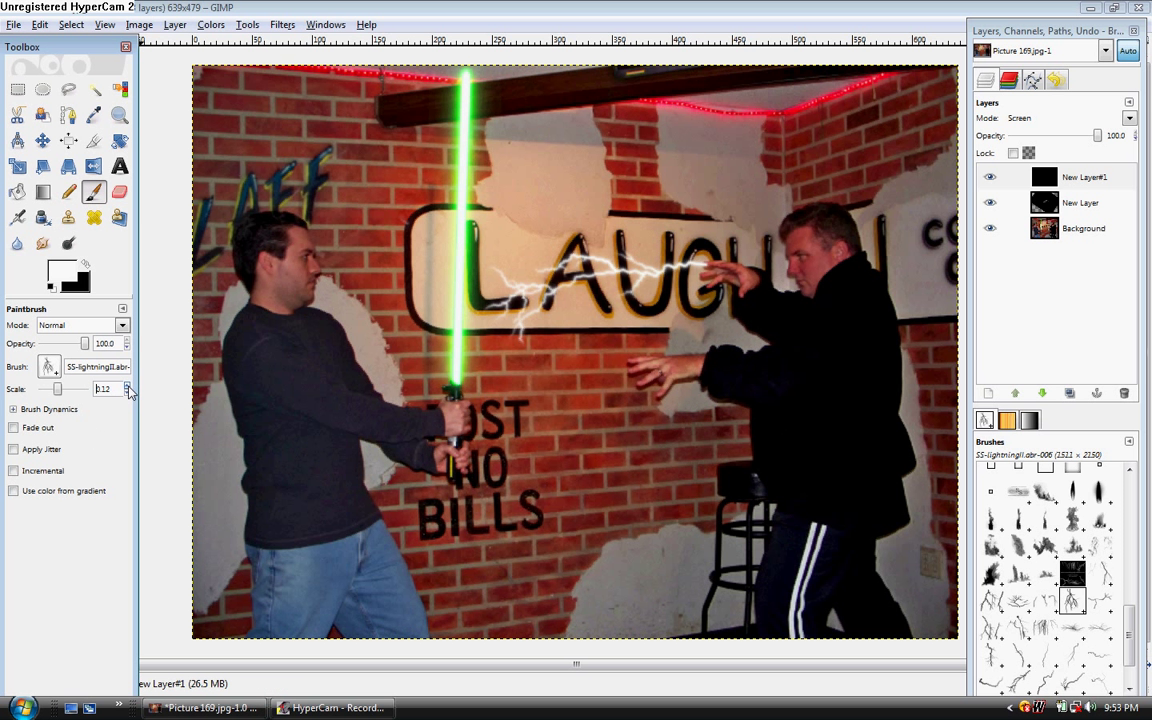
click(764, 424)
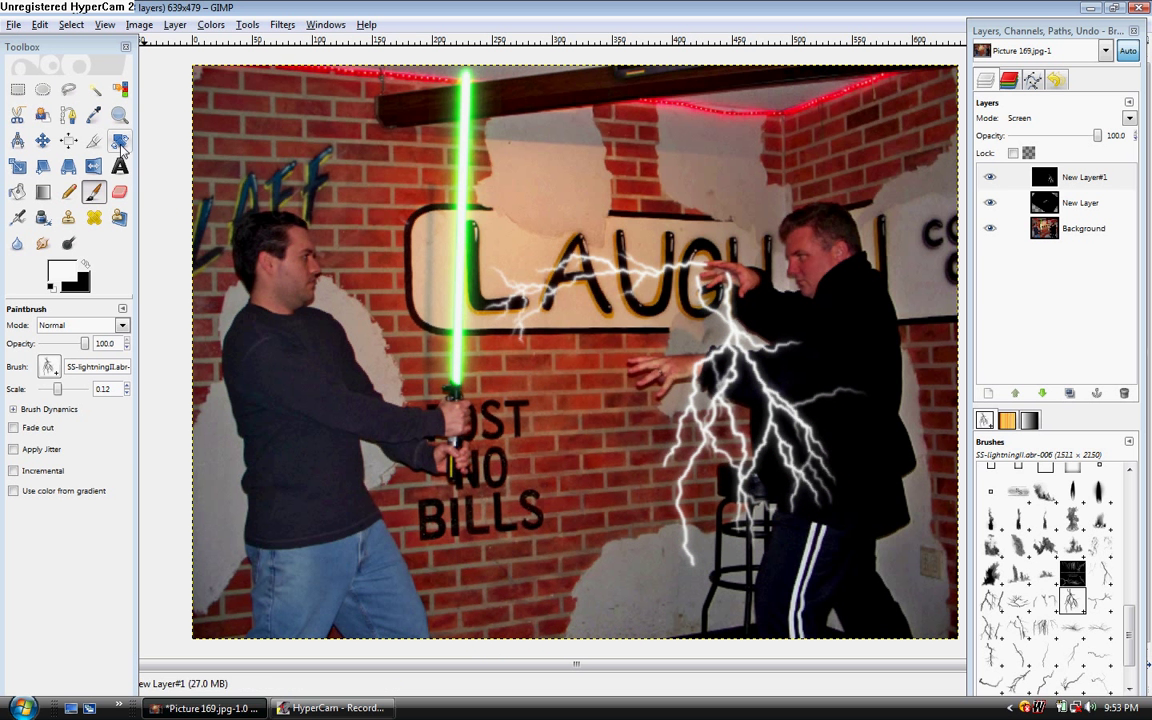
Step: Rotate New Layer#1 by 87.82° around the bolt's top so it streaks sideways
click(119, 142)
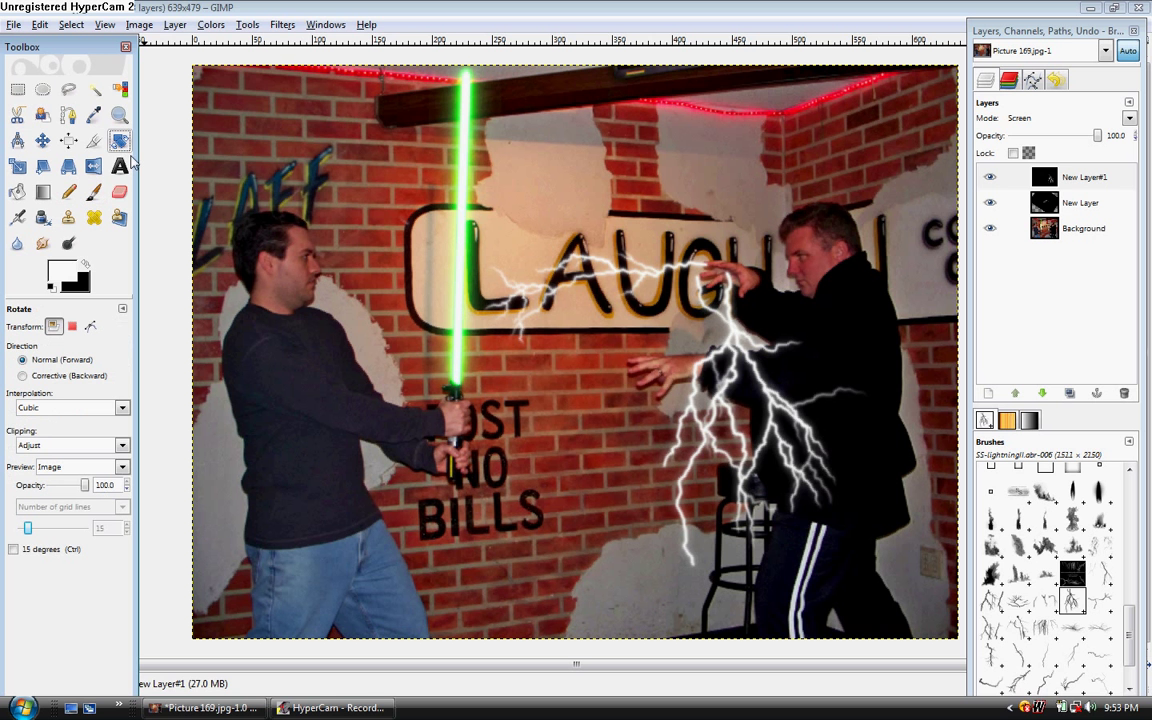
click(645, 290)
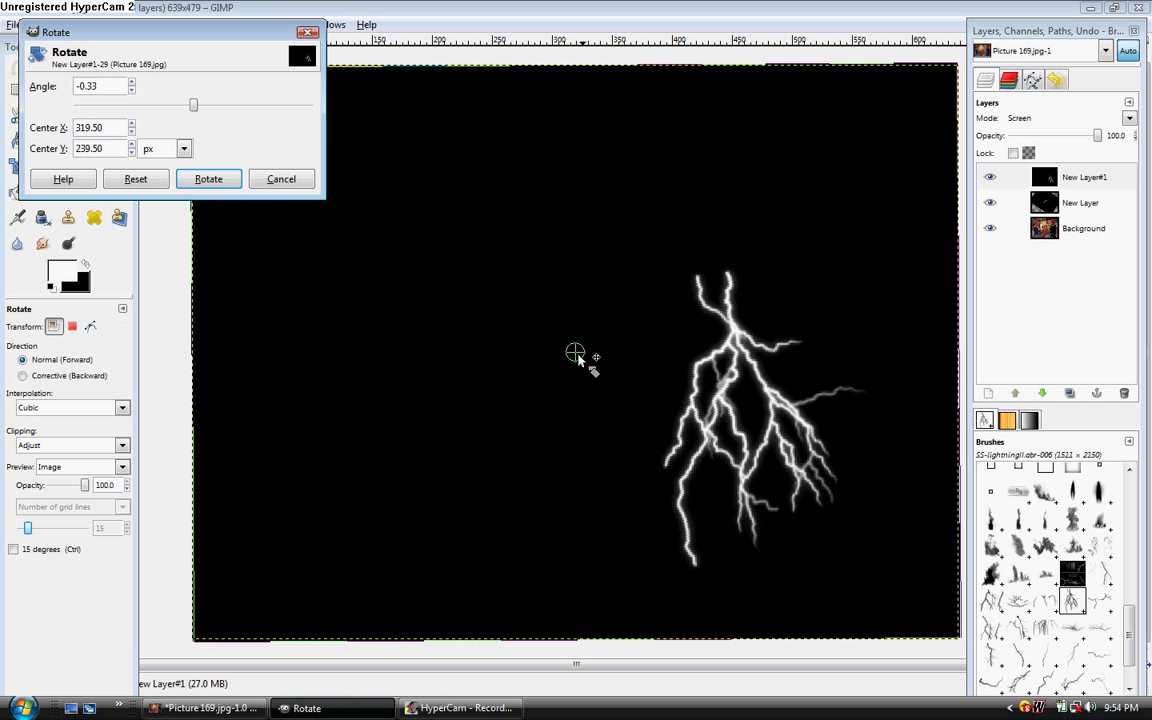
mouse_move(576, 352)
mouse_down()
mouse_move(641, 340)
mouse_move(707, 284)
mouse_move(735, 279)
mouse_move(727, 273)
mouse_move(736, 283)
mouse_up()
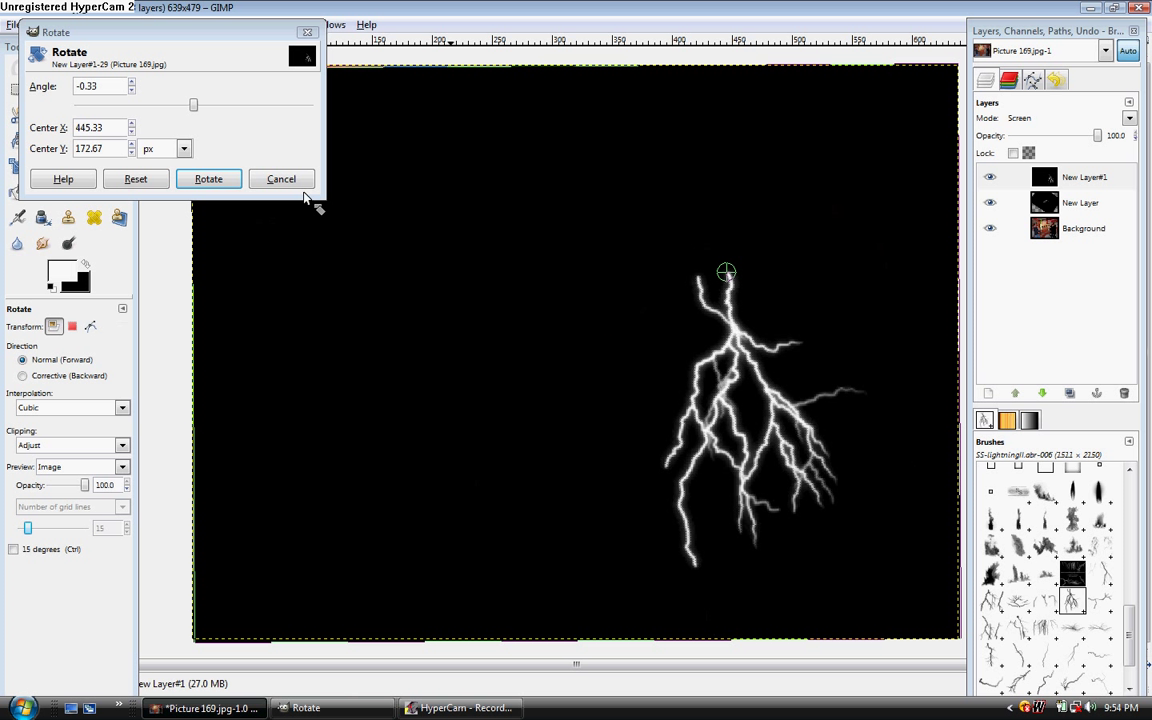
drag(193, 104, 249, 107)
click(225, 180)
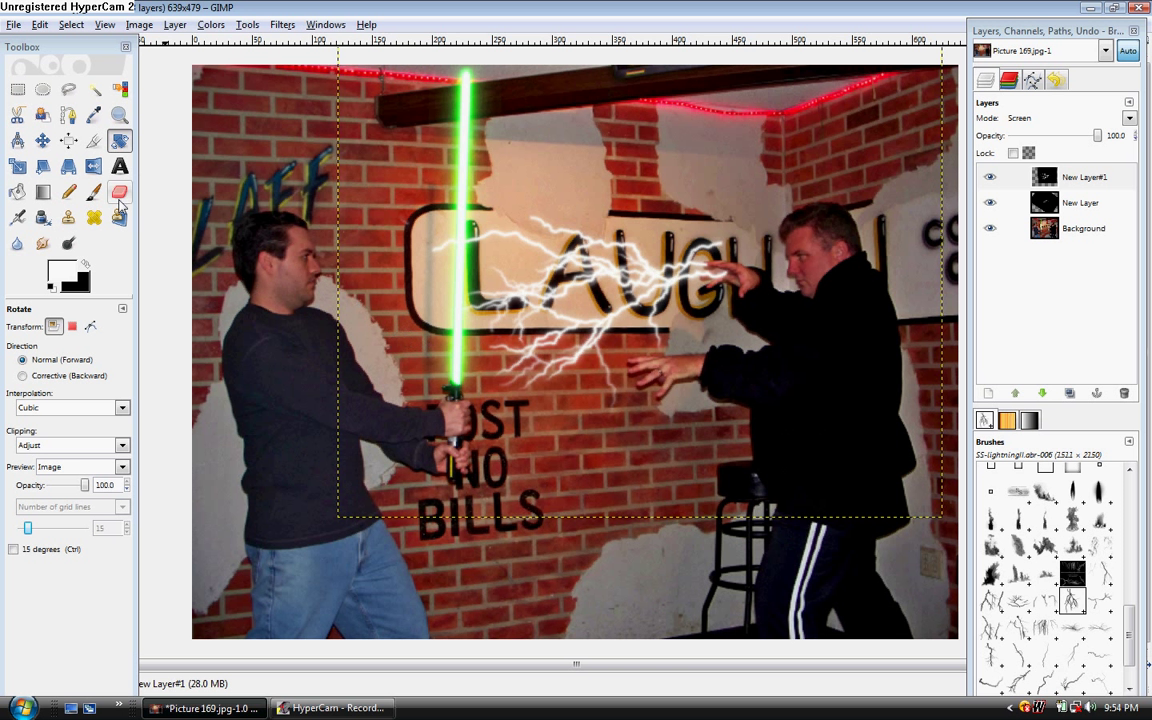
Step: Erase the lightning over the lightsaber blade with the Eraser and the Circle (19) brush
click(119, 193)
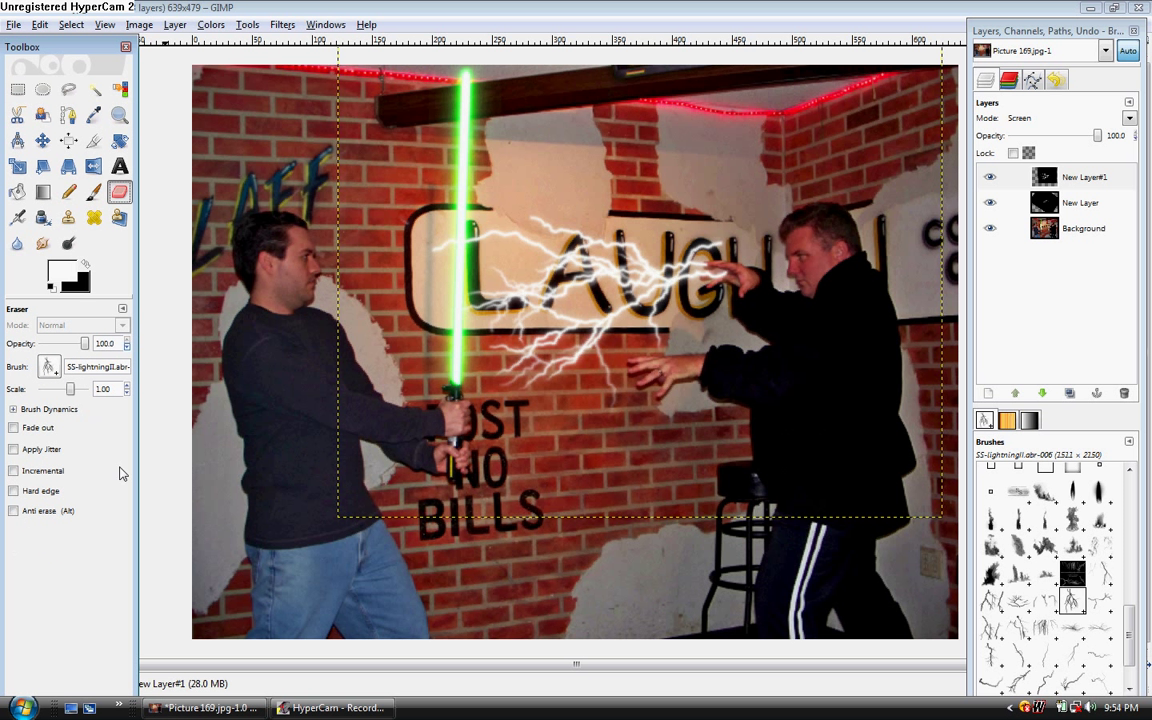
click(49, 366)
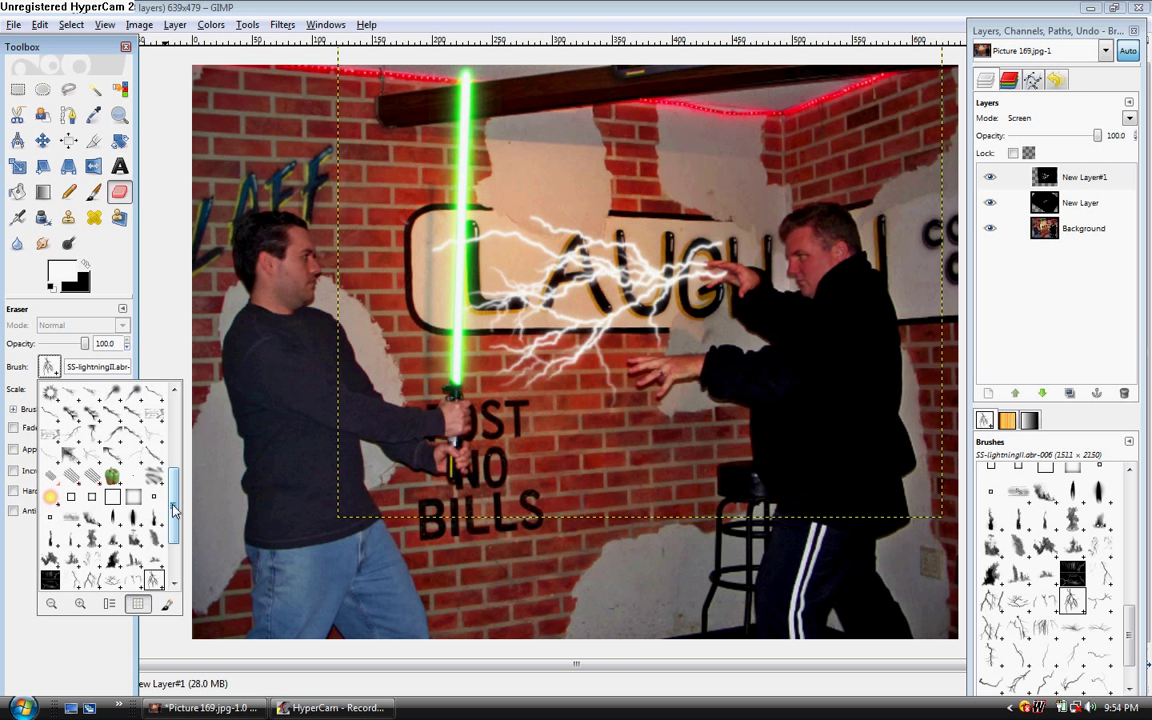
scroll(165, 452, up, 5)
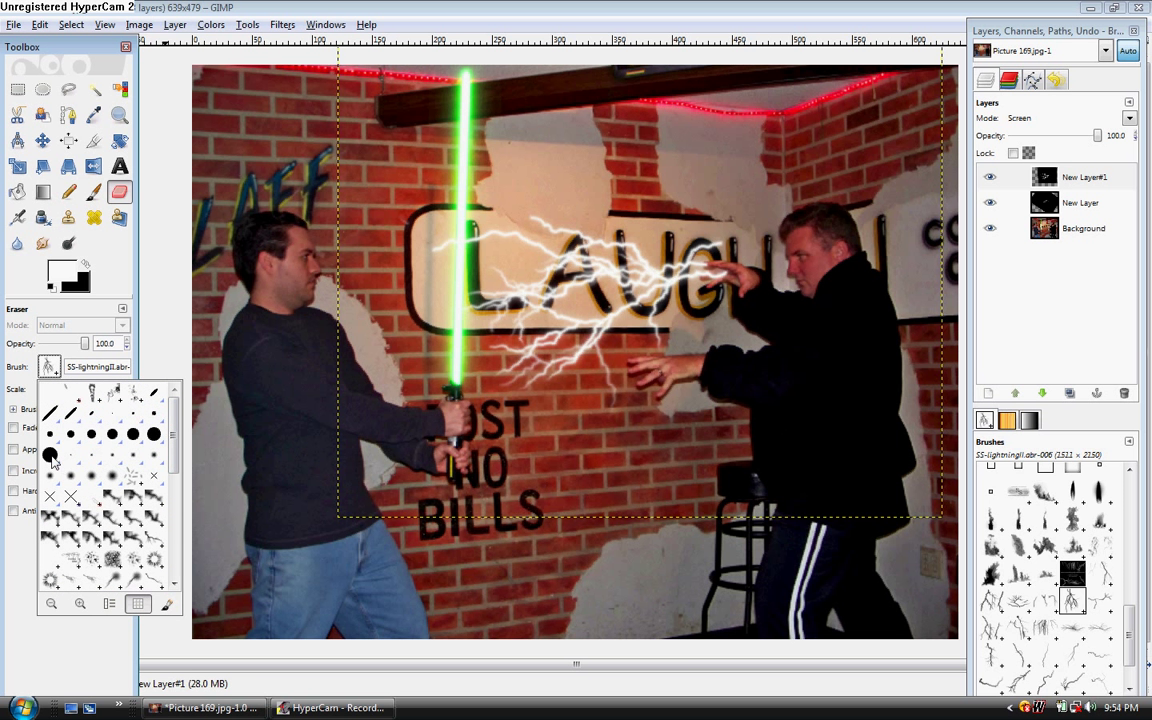
click(154, 430)
click(428, 262)
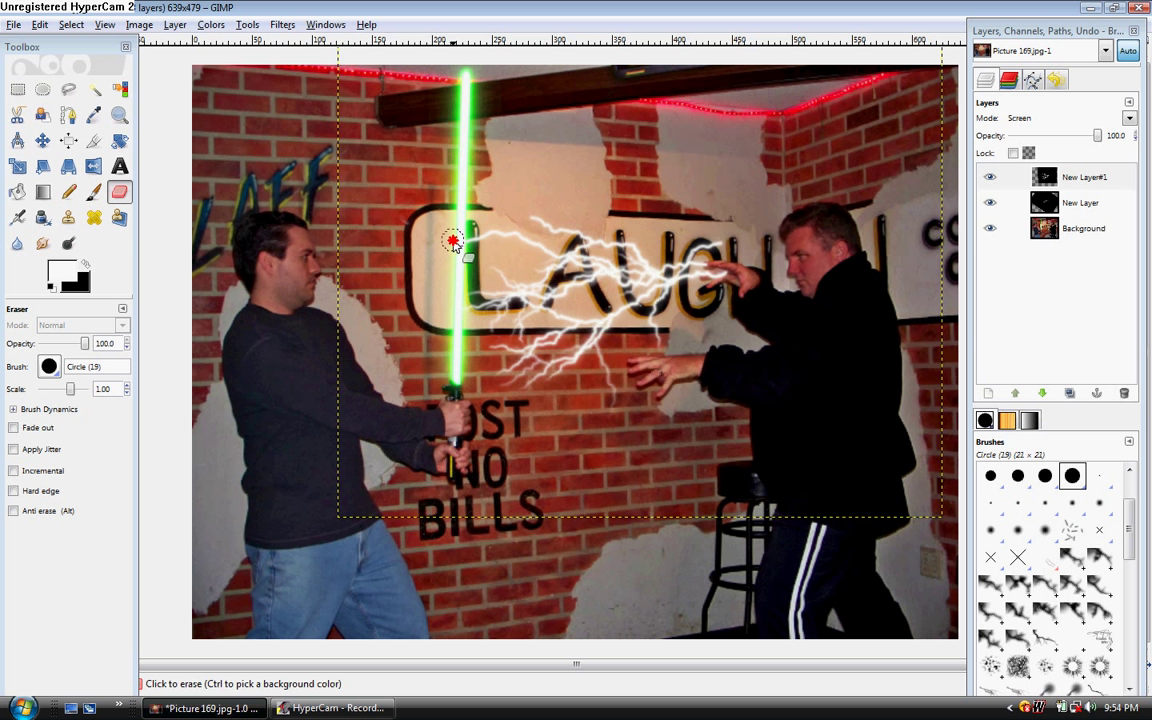
click(453, 246)
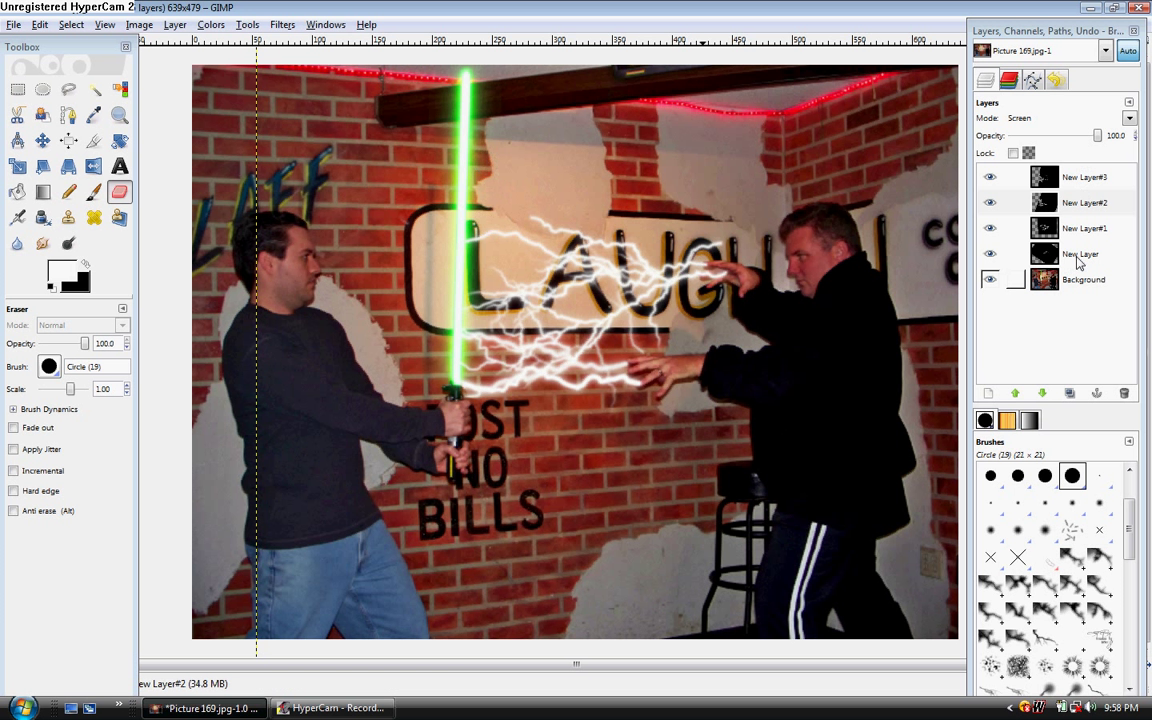
Step: Hide the Background and merge New Layer#3 and #2 down into New Layer#1, keeping Screen mode
click(990, 279)
right_click(1088, 178)
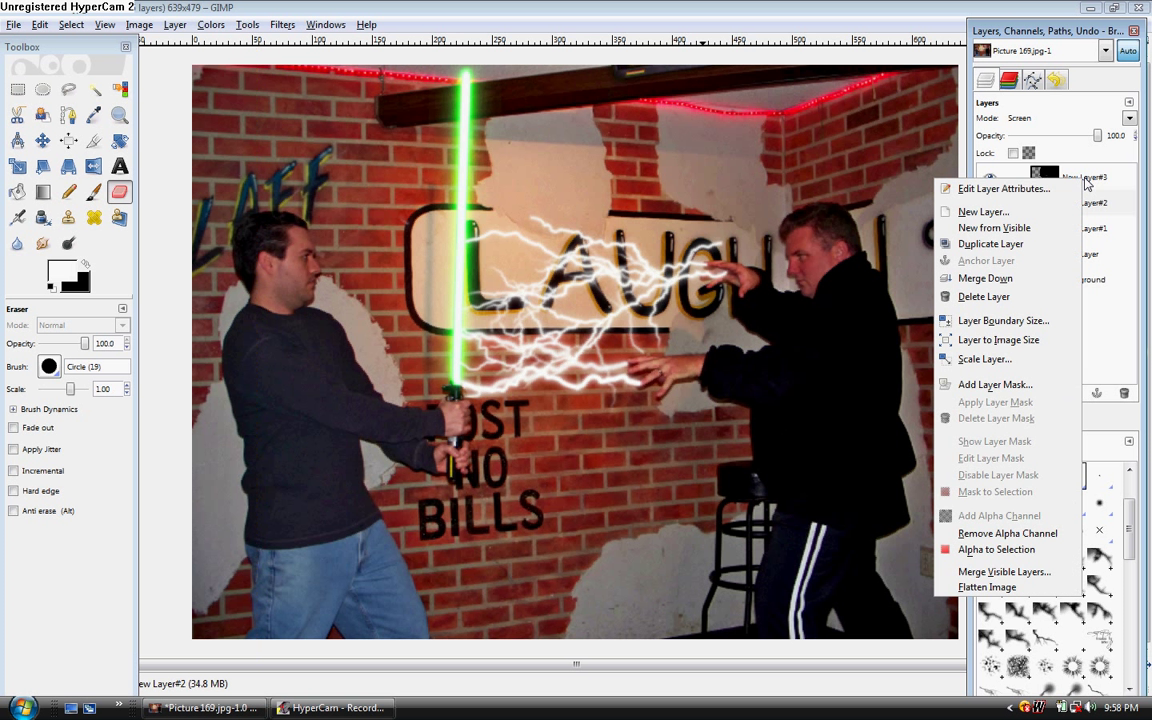
click(1020, 277)
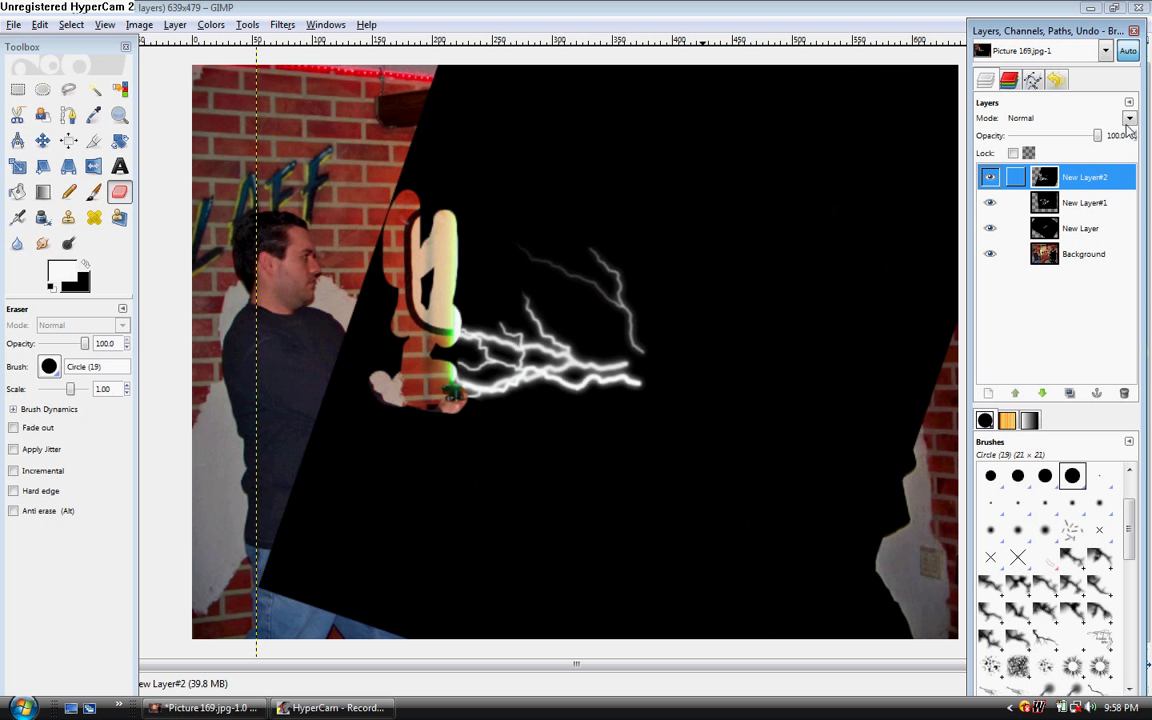
click(1129, 118)
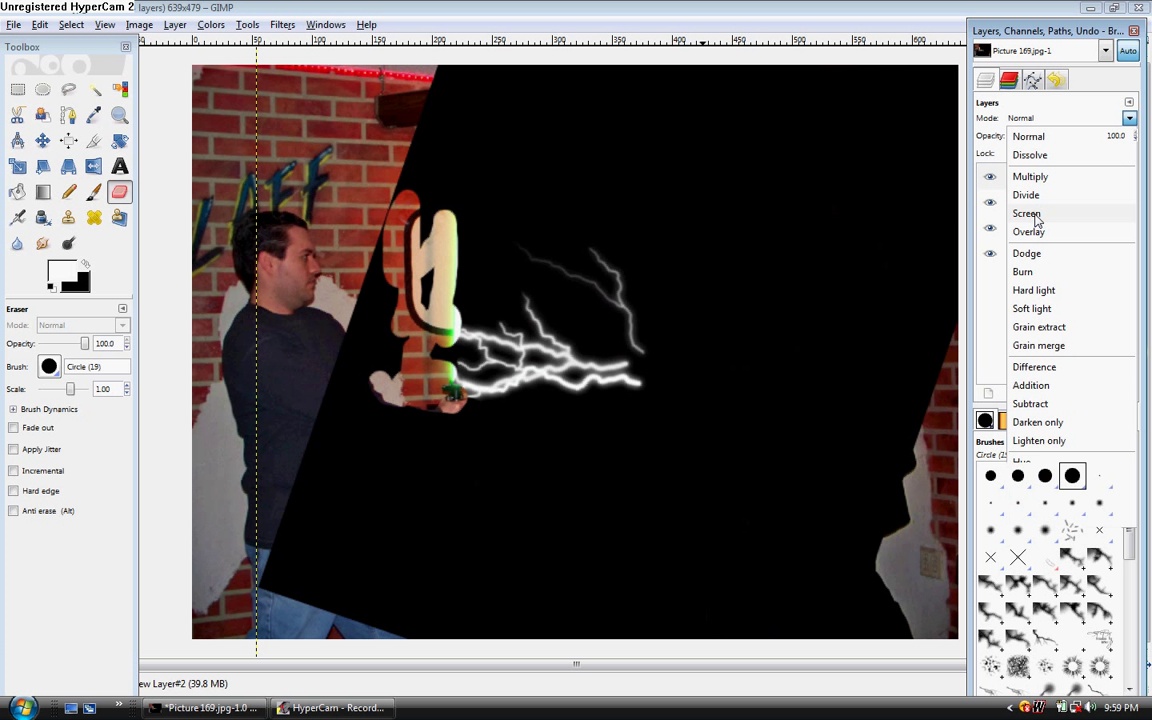
click(1034, 217)
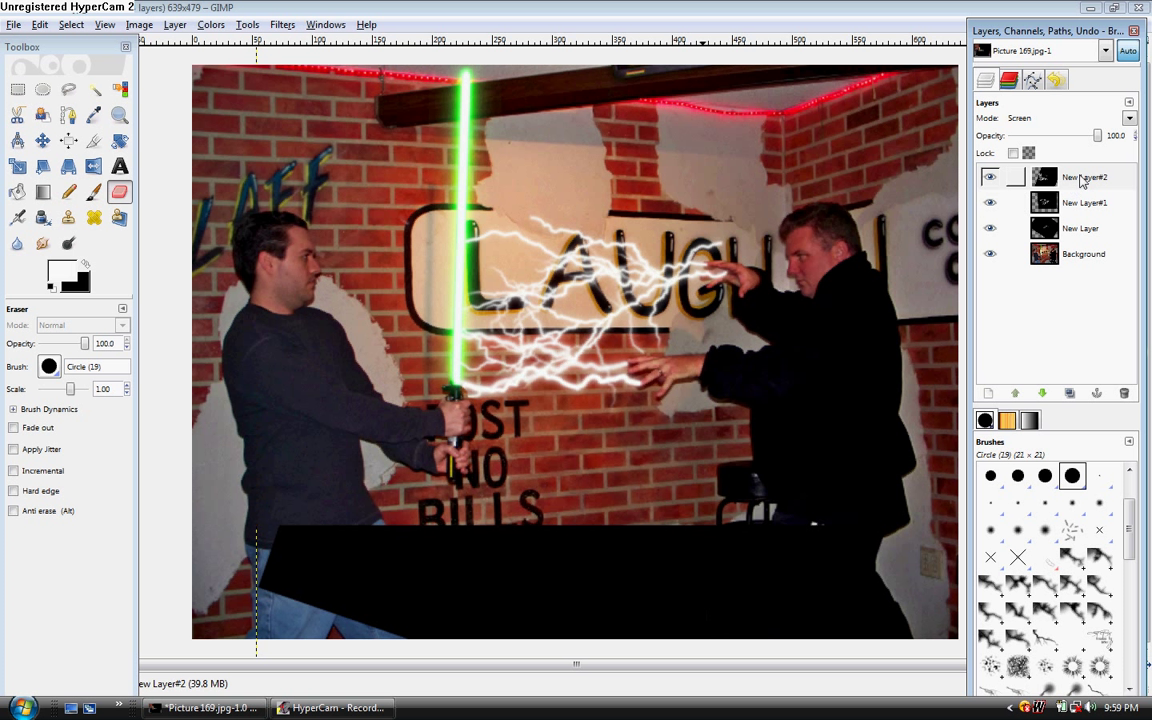
right_click(1080, 180)
click(1000, 276)
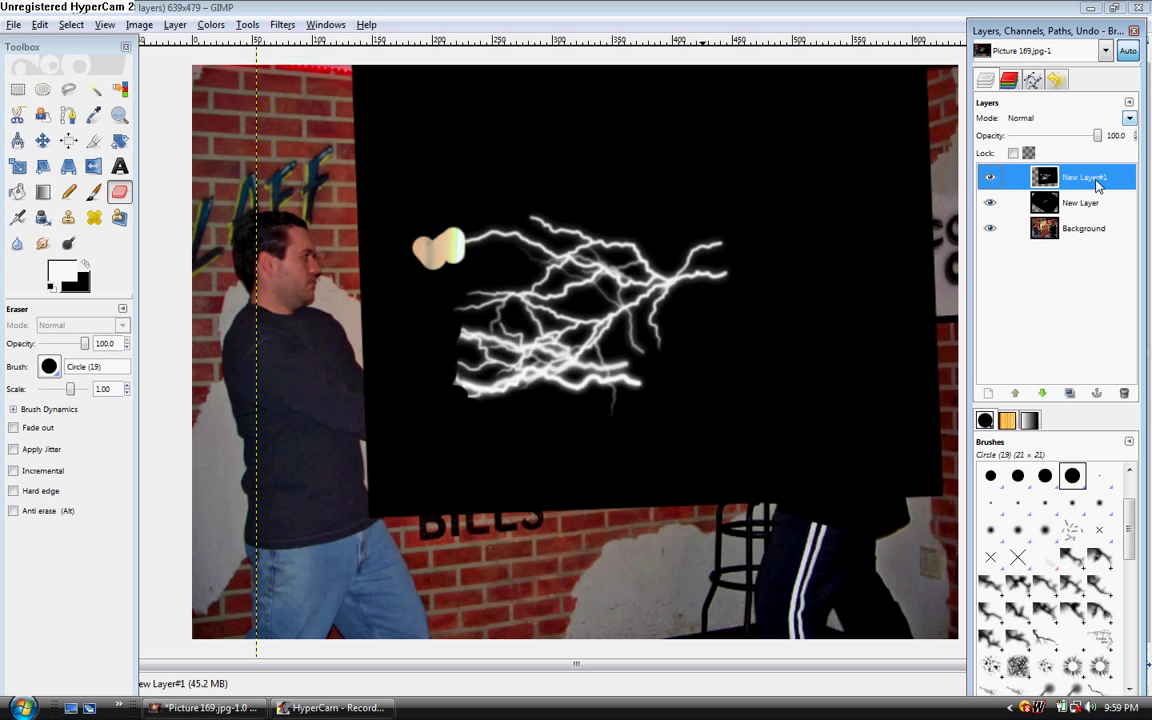
click(1128, 119)
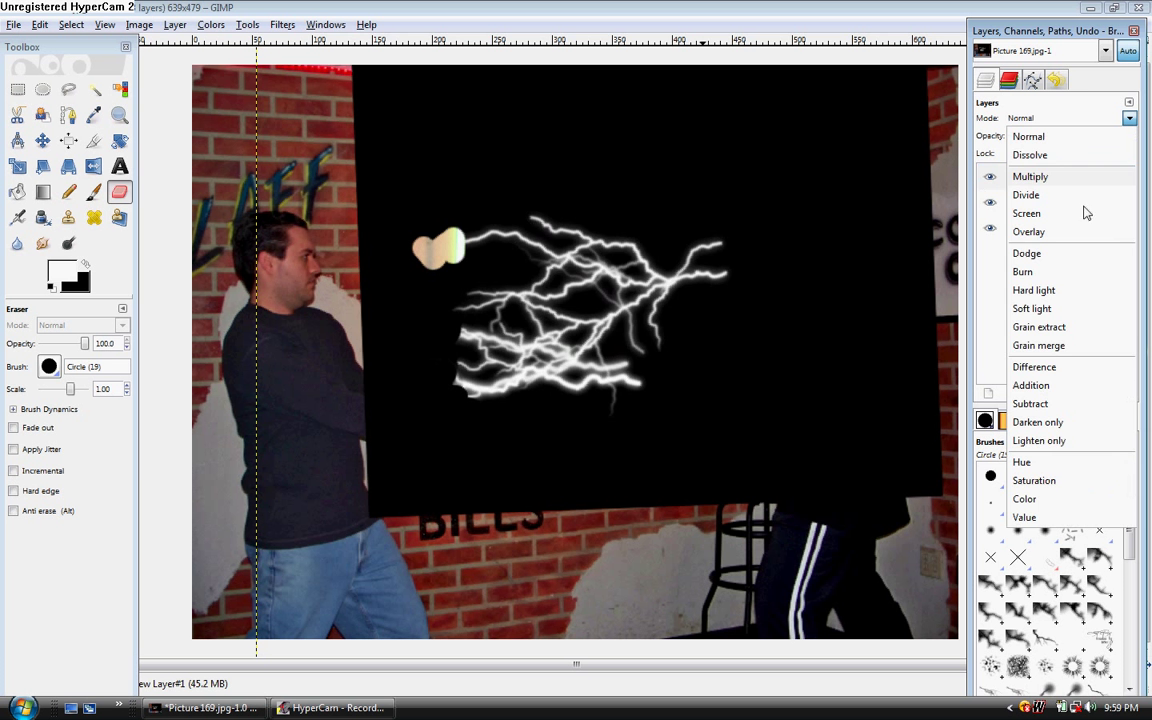
click(1026, 213)
Step: Merge New Layer#1 into New Layer, set it to Screen, and make it active
right_click(1068, 180)
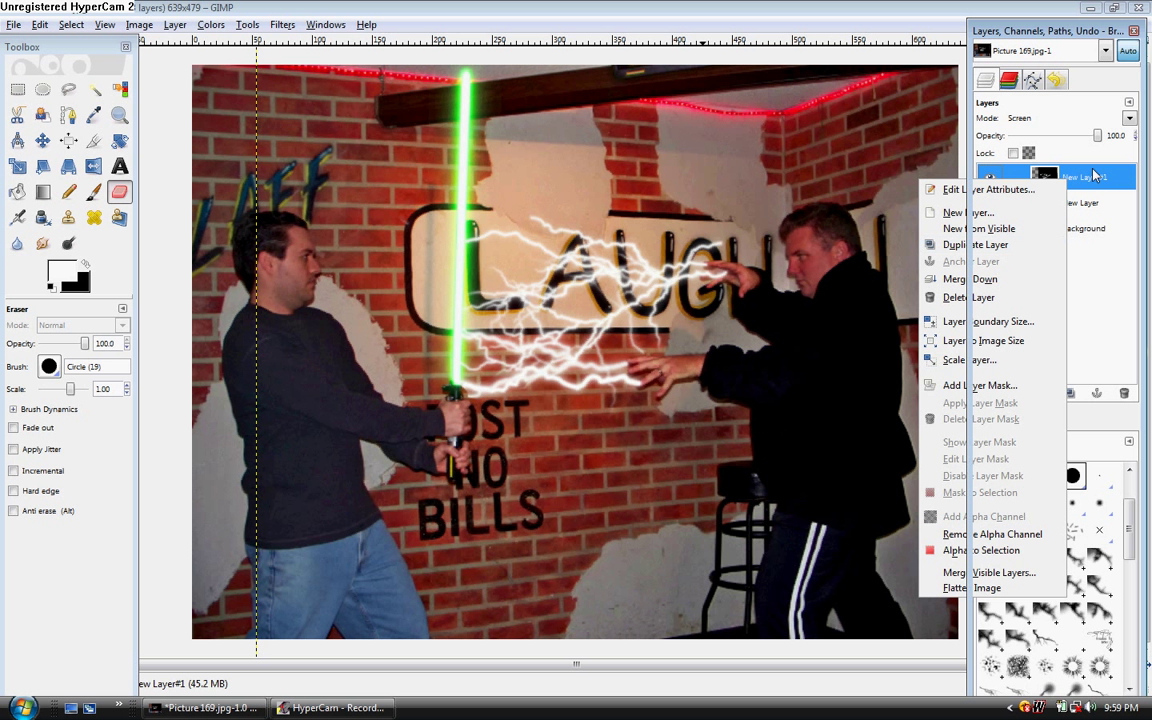
key(d)
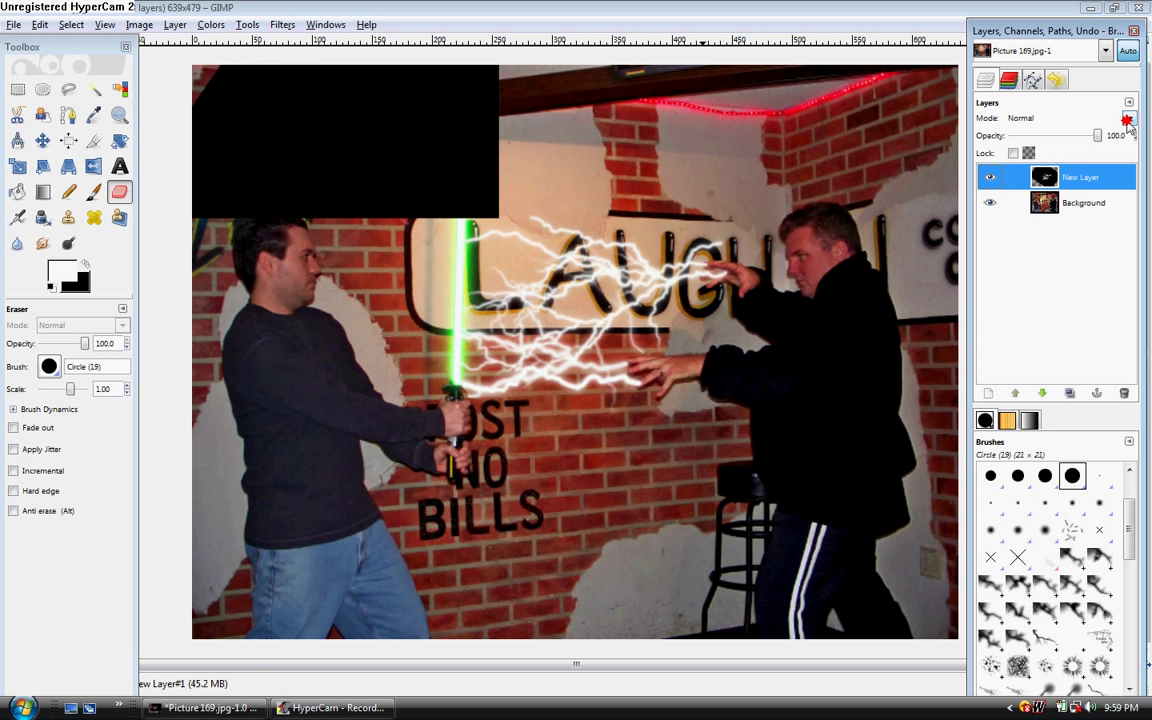
click(1129, 120)
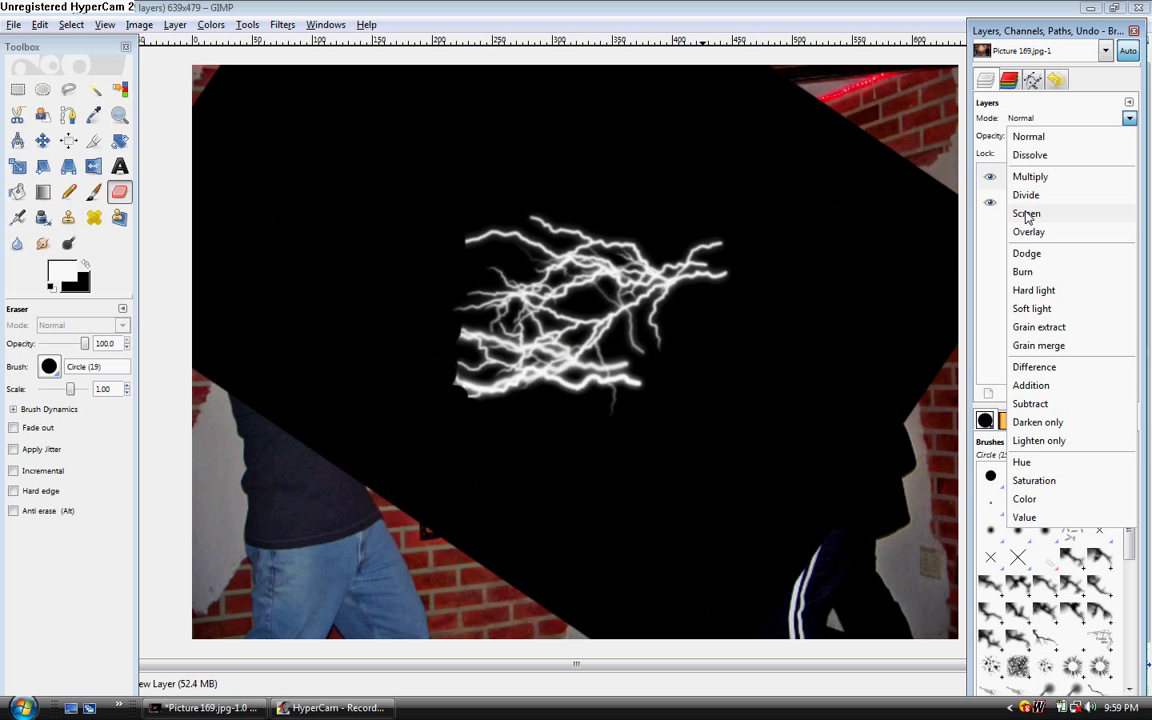
click(1027, 214)
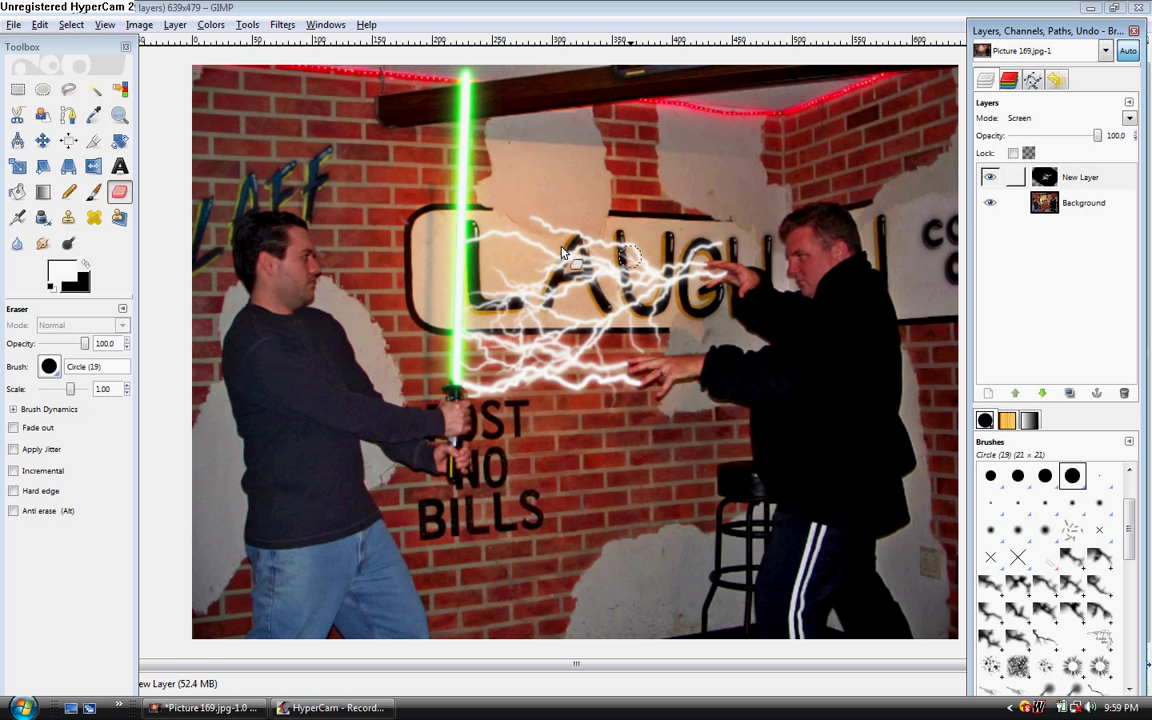
click(1091, 179)
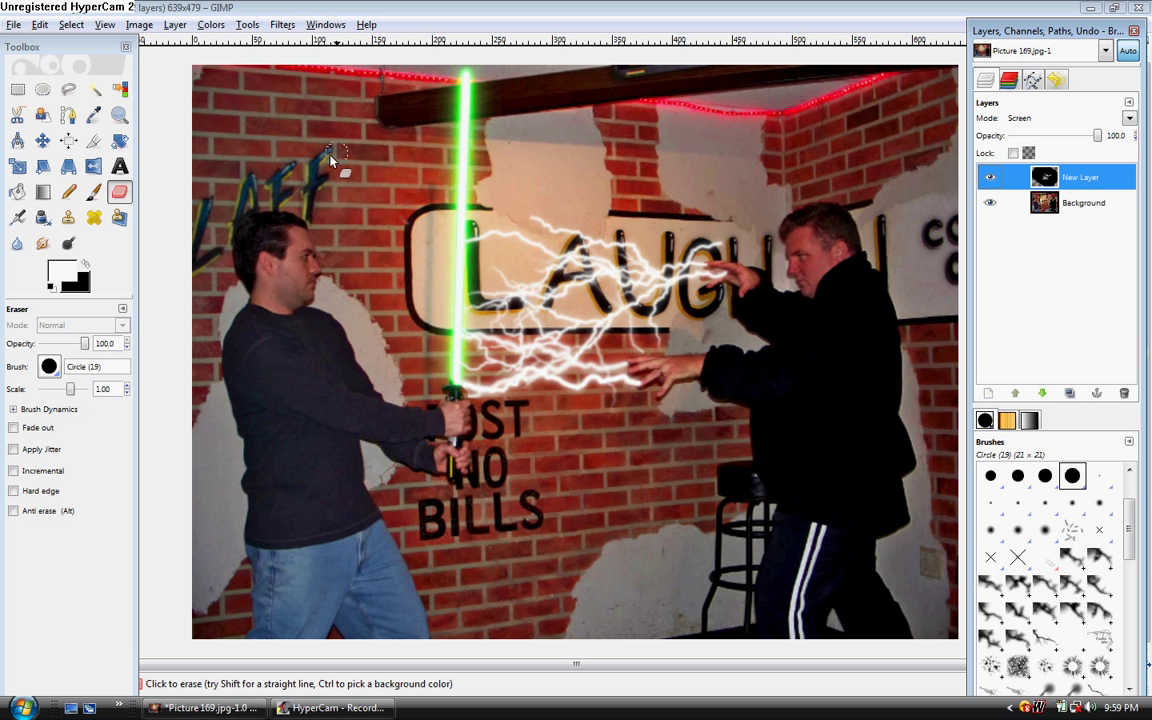
Step: Open Color Balance and set the Shadows blue value to 35
click(211, 25)
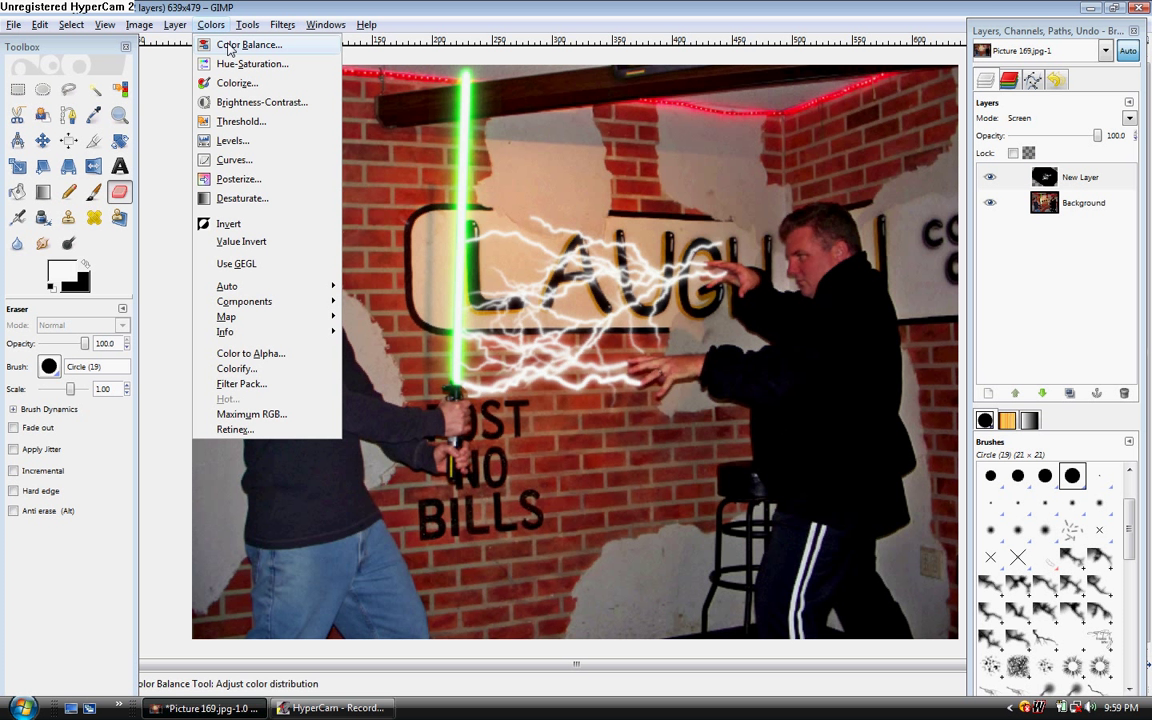
click(240, 45)
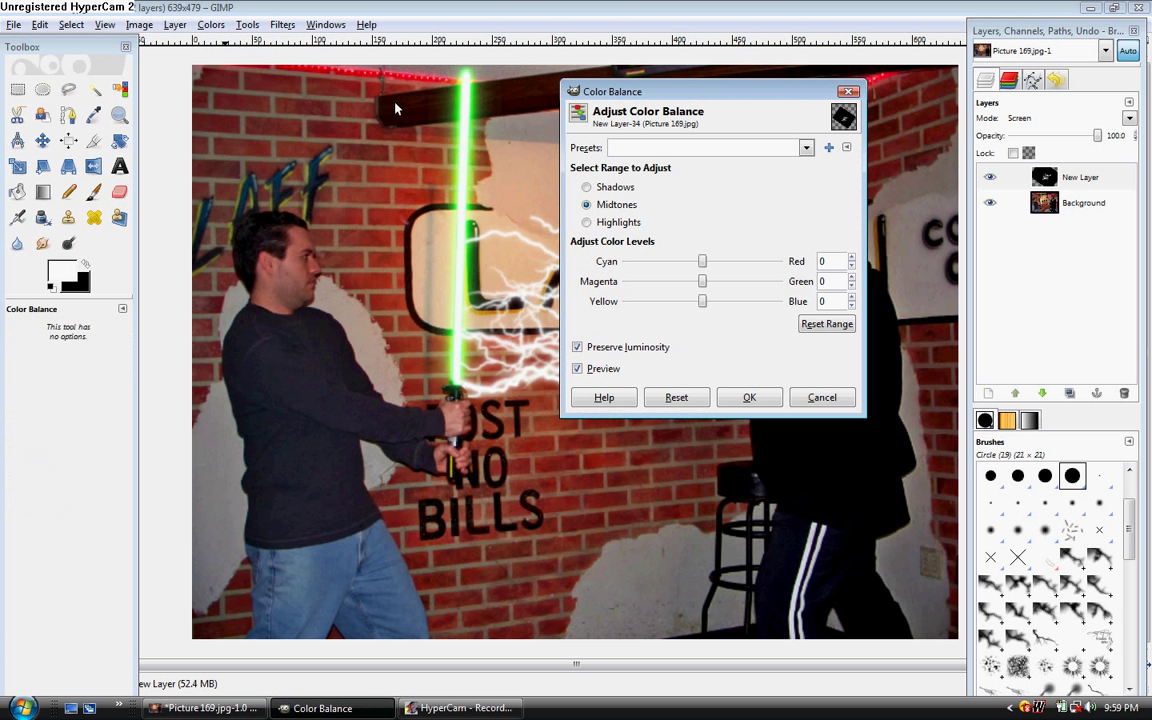
click(614, 188)
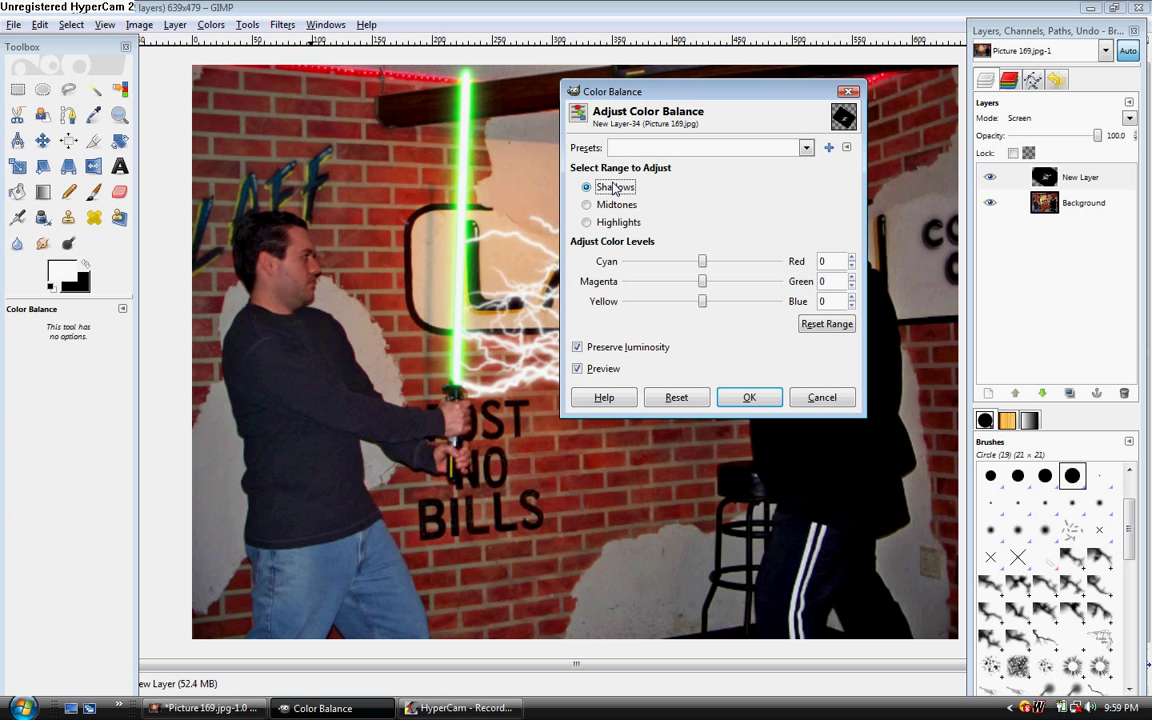
double_click(818, 301)
text(35)
Step: Set Midtones and Highlights to Red -5, Blue 100 and apply the colour balance
click(617, 205)
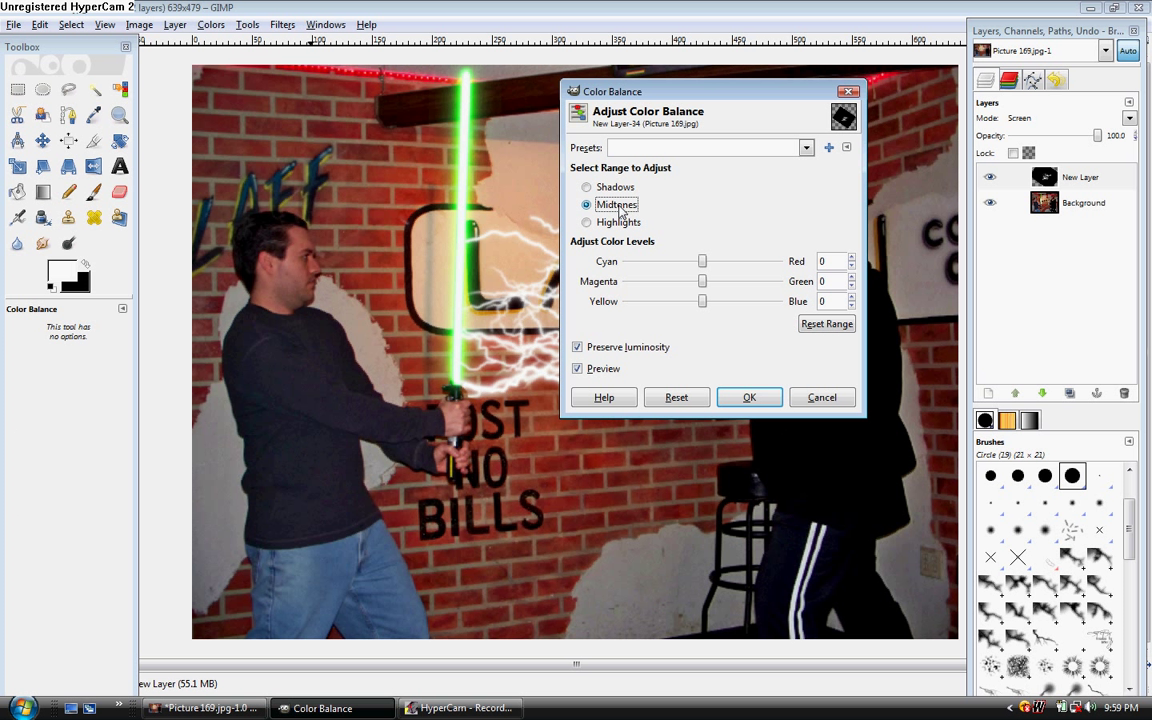
double_click(822, 261)
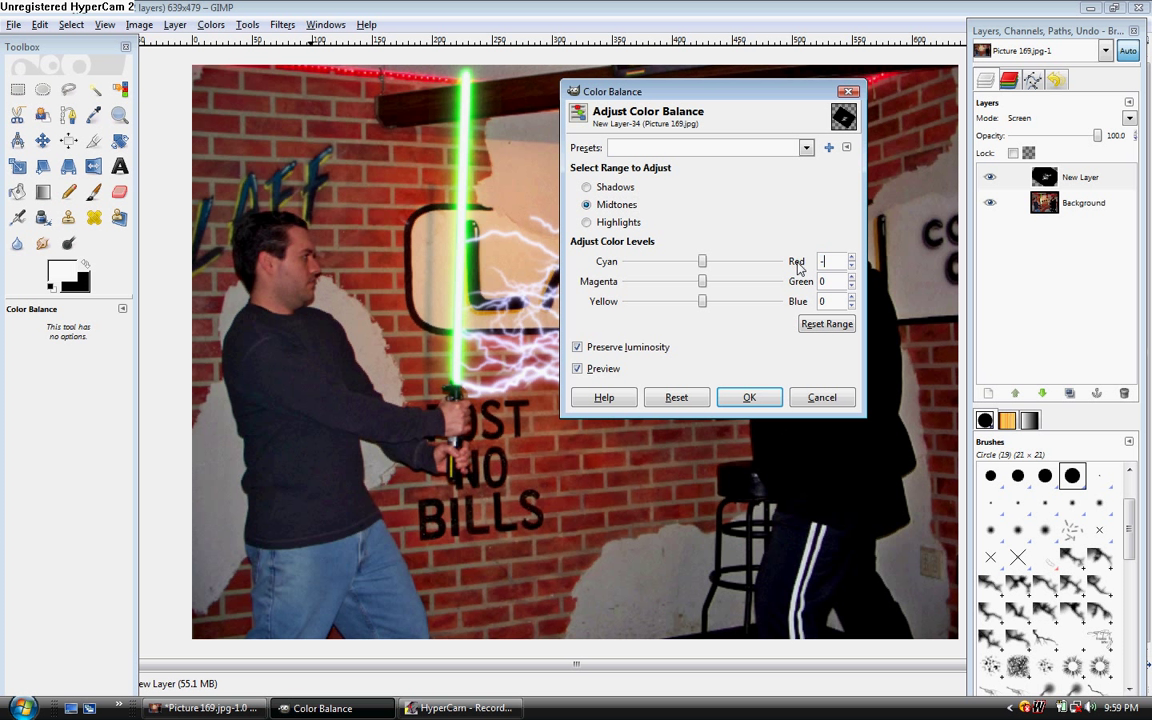
drag(702, 301, 785, 304)
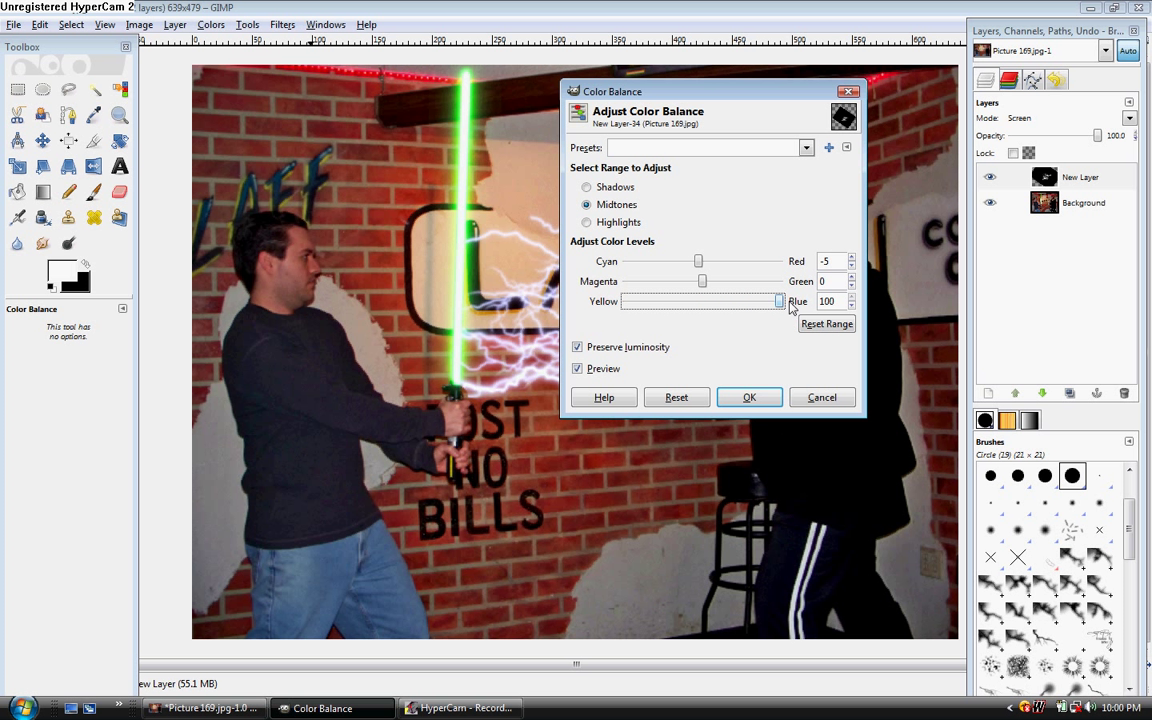
click(628, 223)
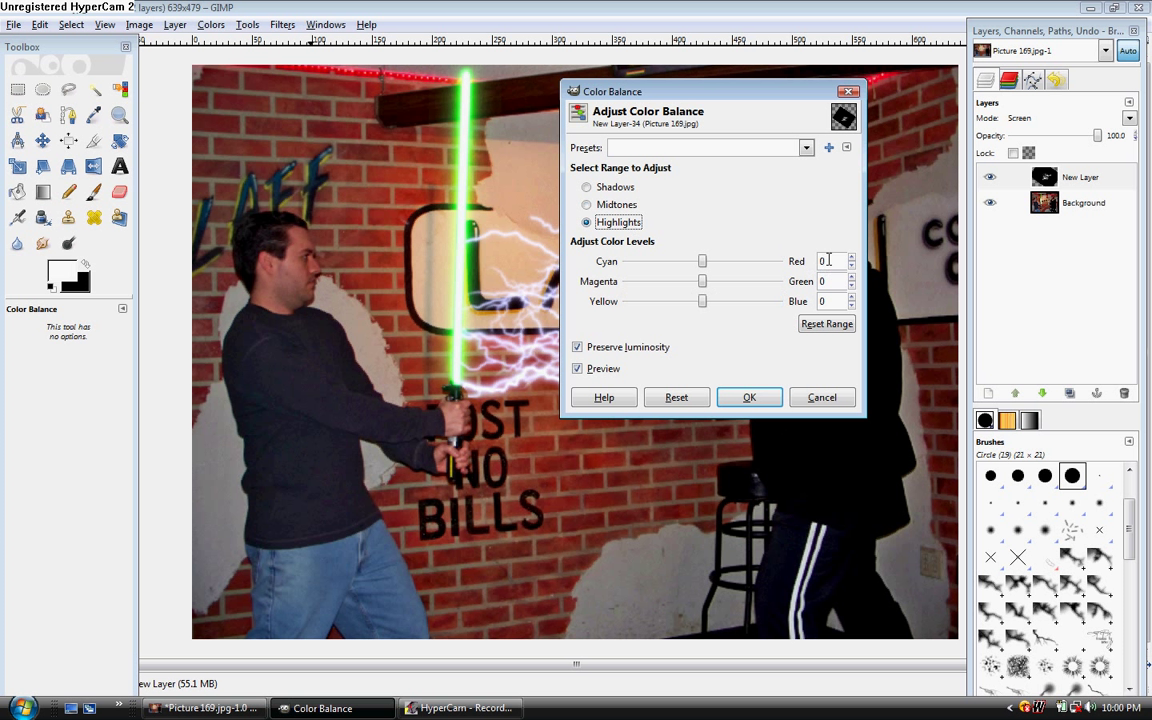
double_click(823, 260)
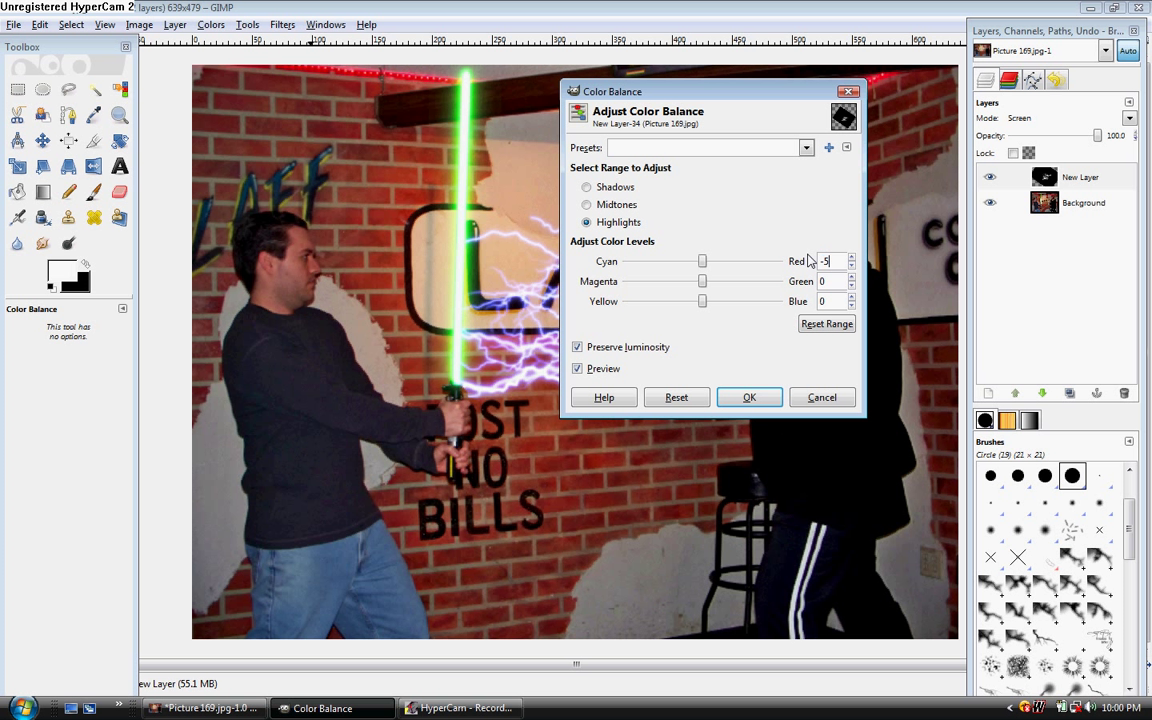
text(-5)
drag(702, 301, 794, 304)
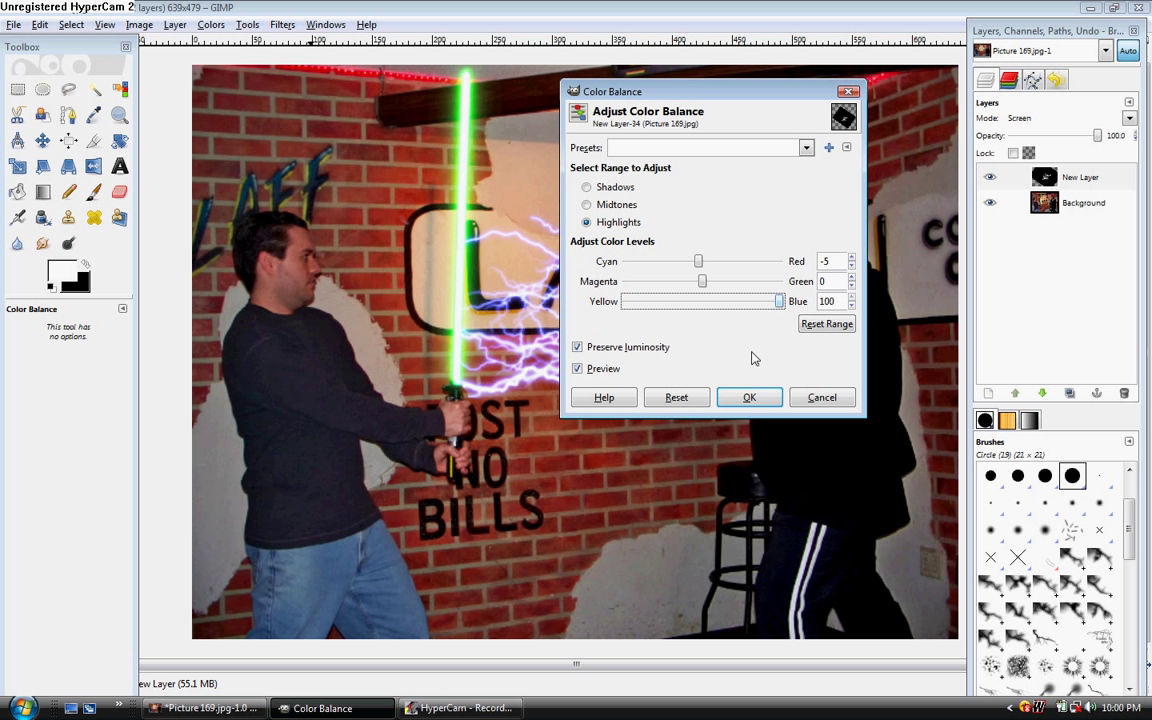
click(742, 398)
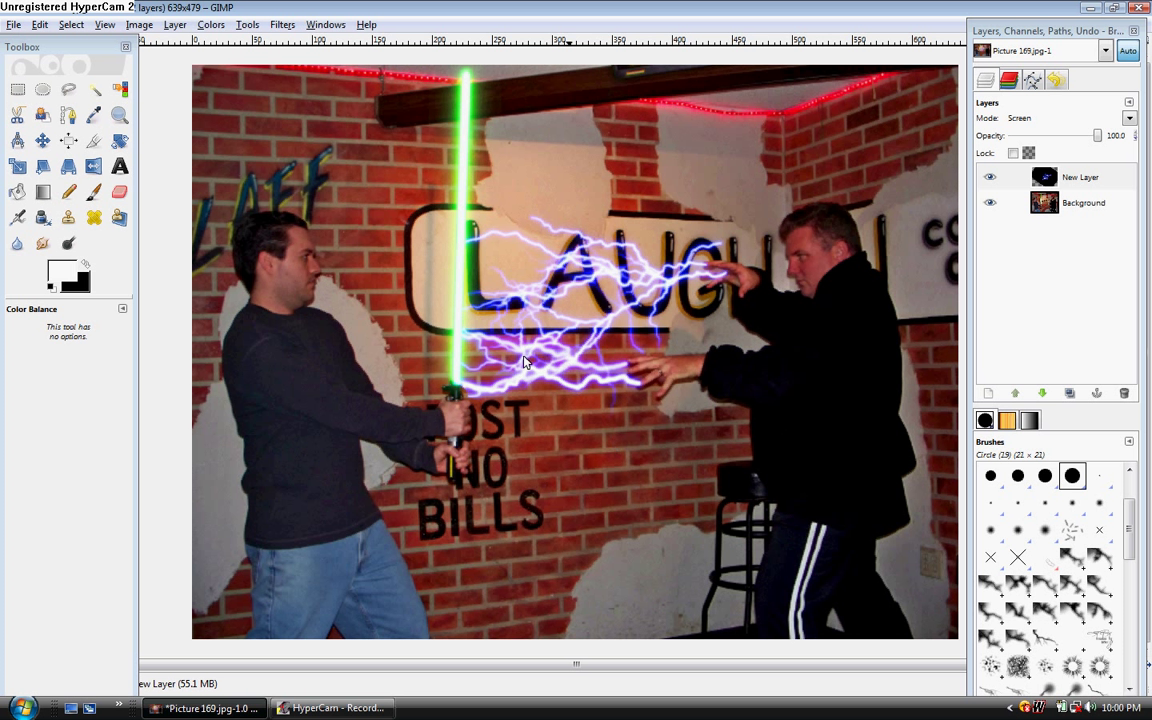
Step: Open Gradient Flare and compare the GFlare_102, GFlare_101, Distant_Sun, Default and Classic presets
click(285, 25)
mouse_move(372, 165)
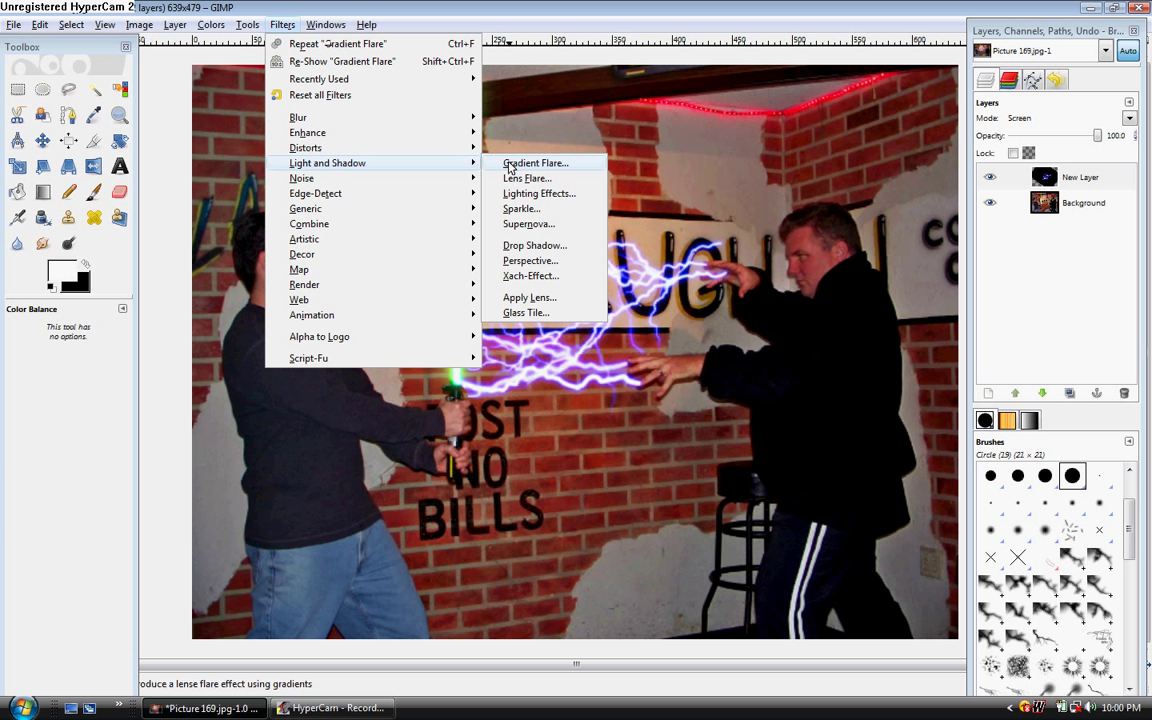
click(508, 165)
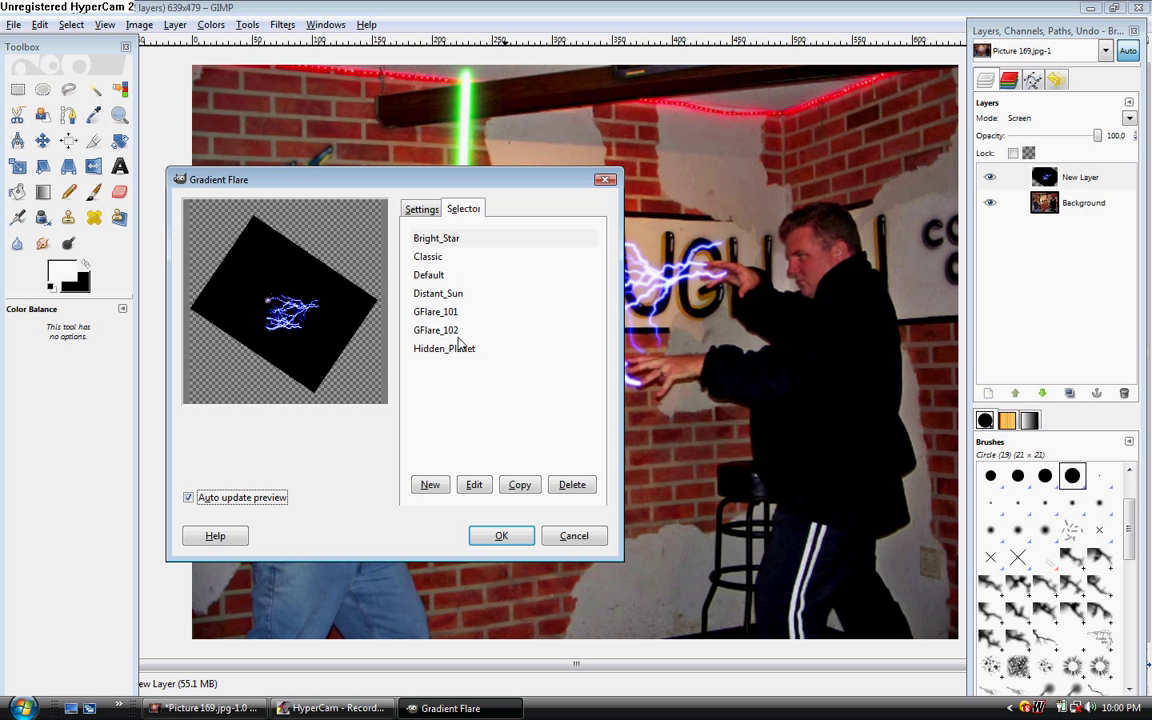
click(436, 330)
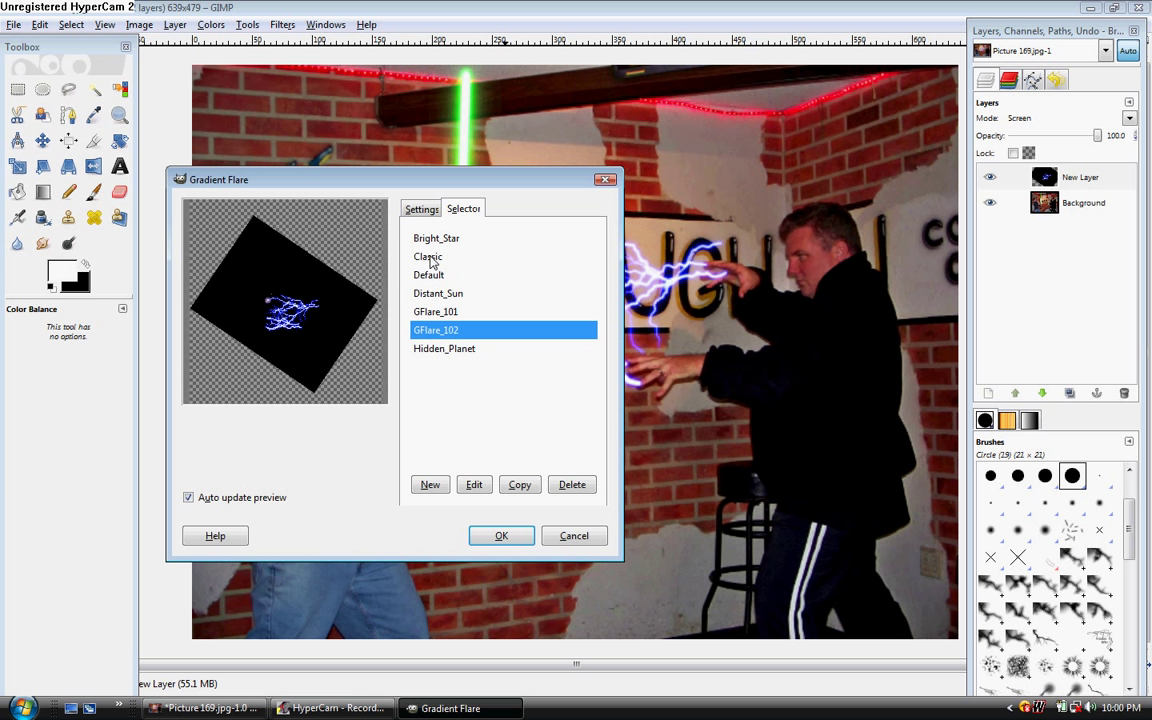
click(440, 311)
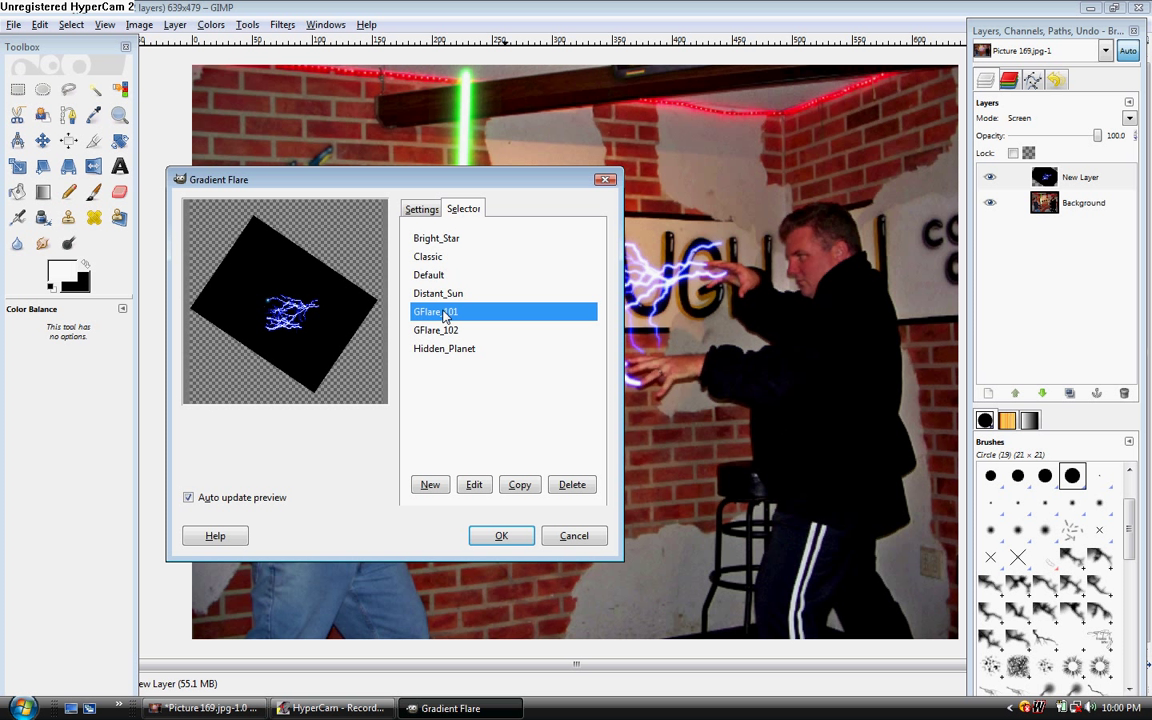
click(440, 293)
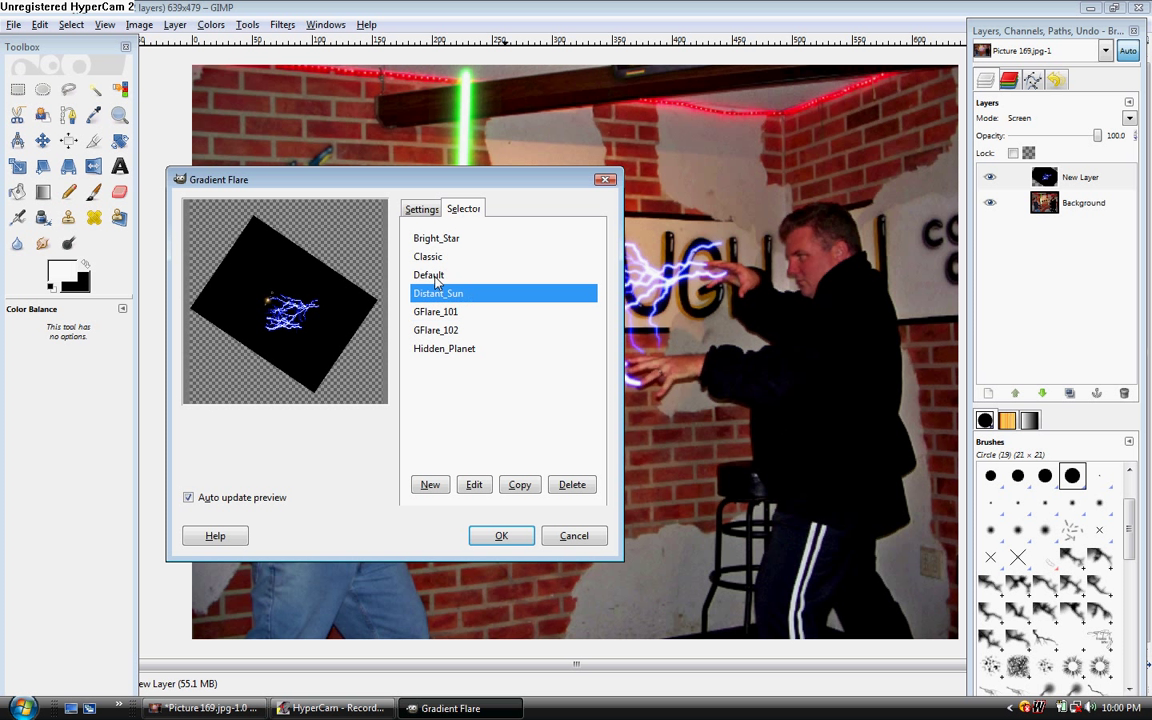
click(436, 276)
click(432, 257)
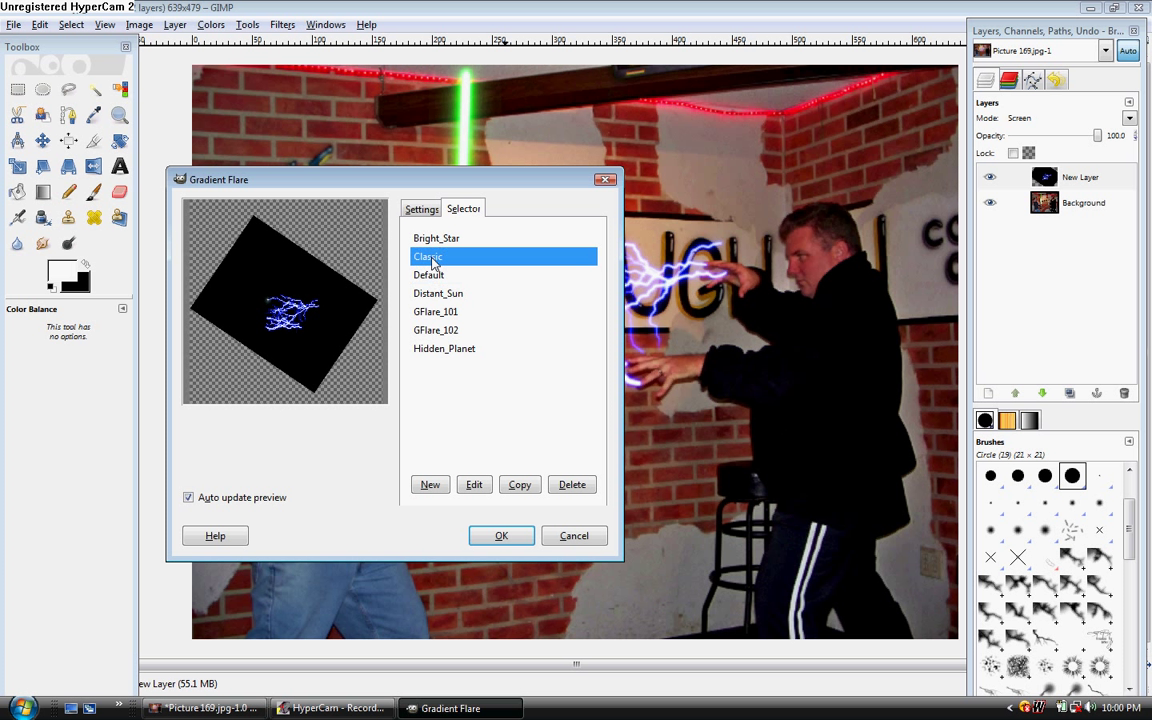
click(434, 281)
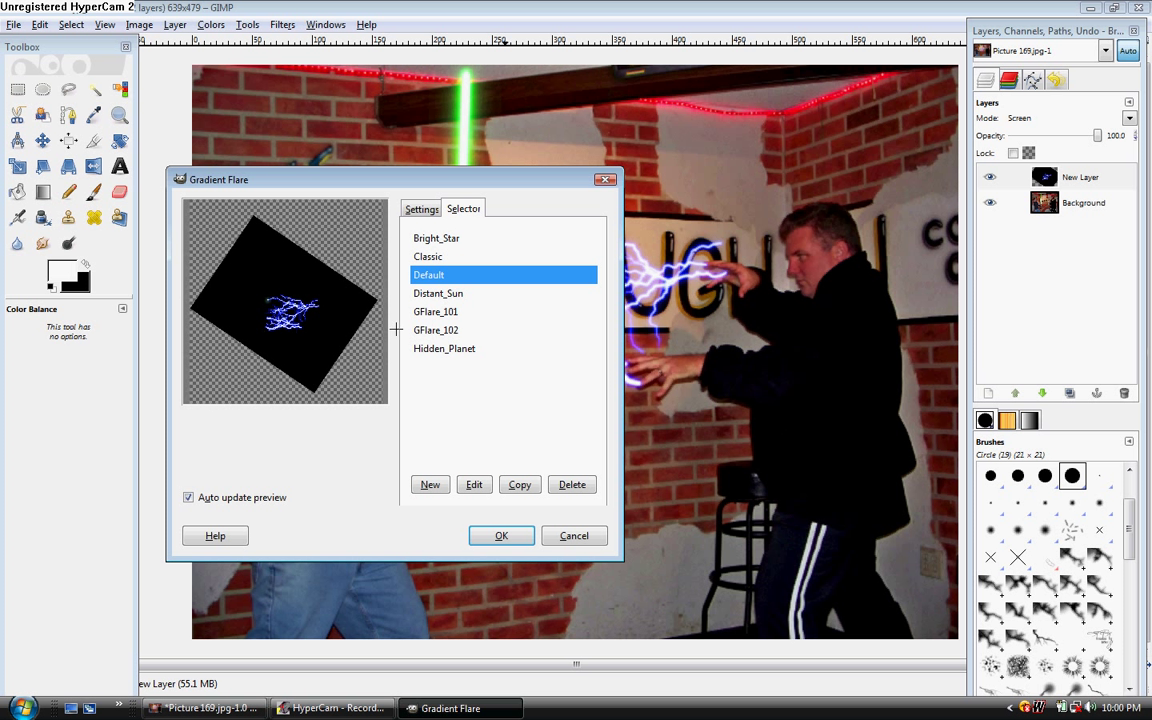
Step: Render the GFlare_102 flare (radius 19.3, angle 60.0, length 400.0) onto the lightning layer
click(425, 312)
click(431, 331)
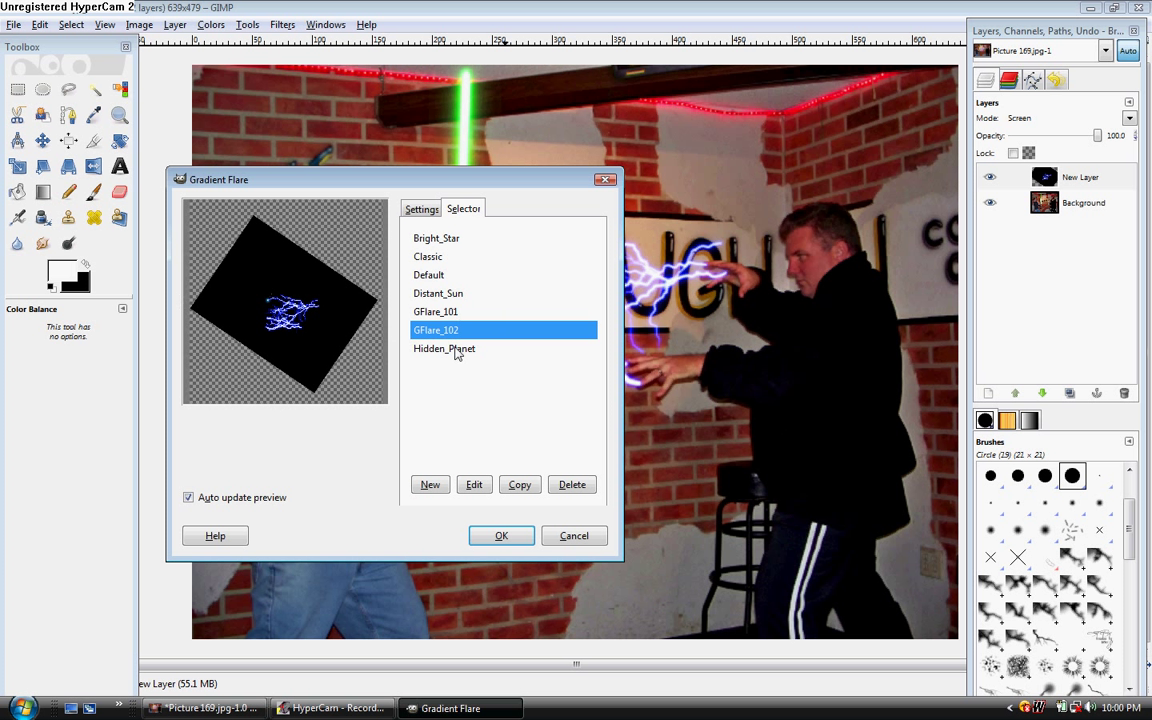
click(419, 210)
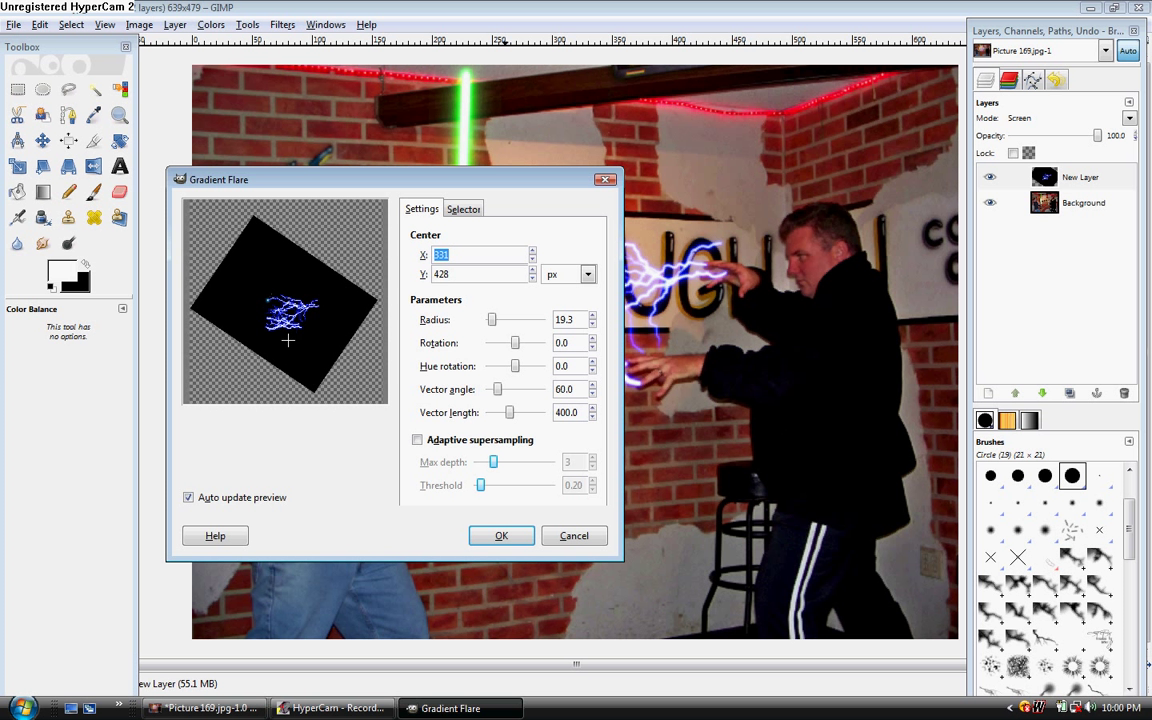
click(480, 532)
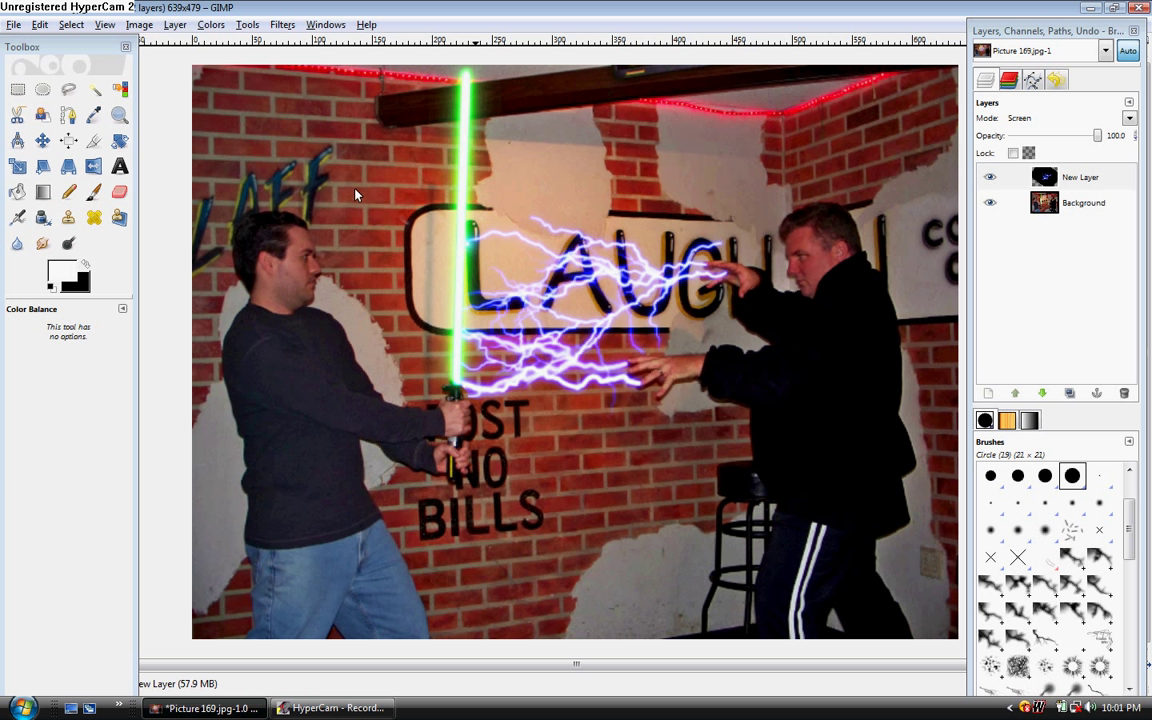
Step: Re-apply the Gradient Flare with its previous settings to the lightning layer
click(283, 25)
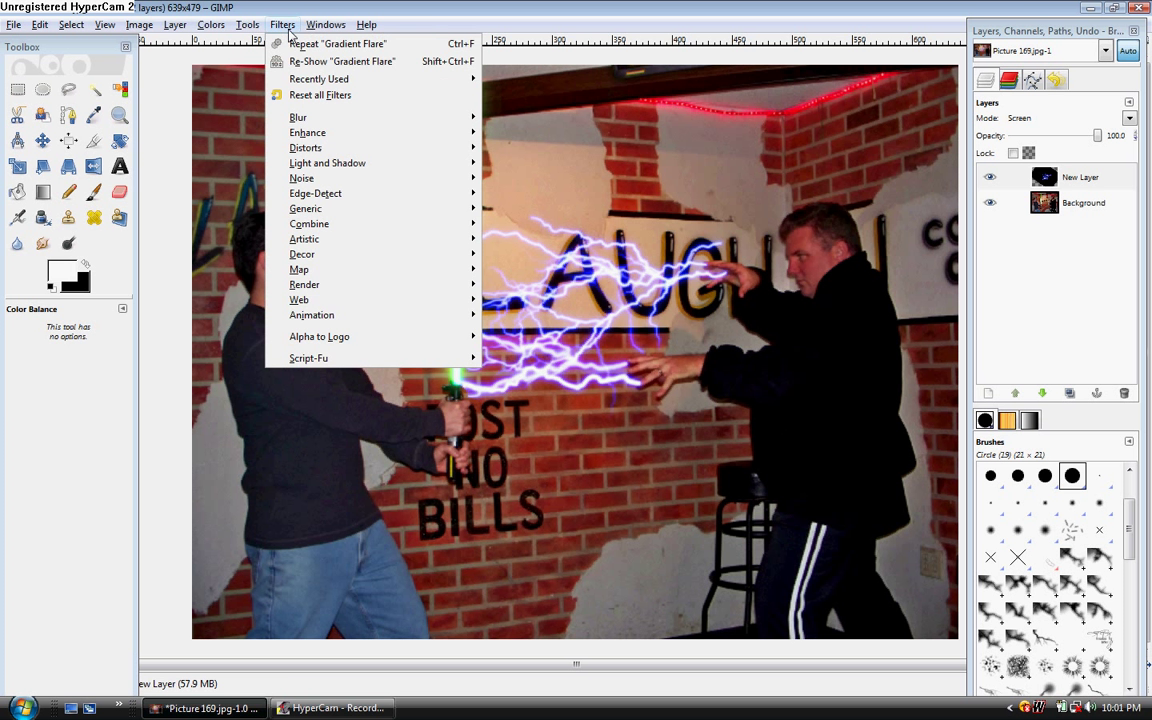
click(307, 63)
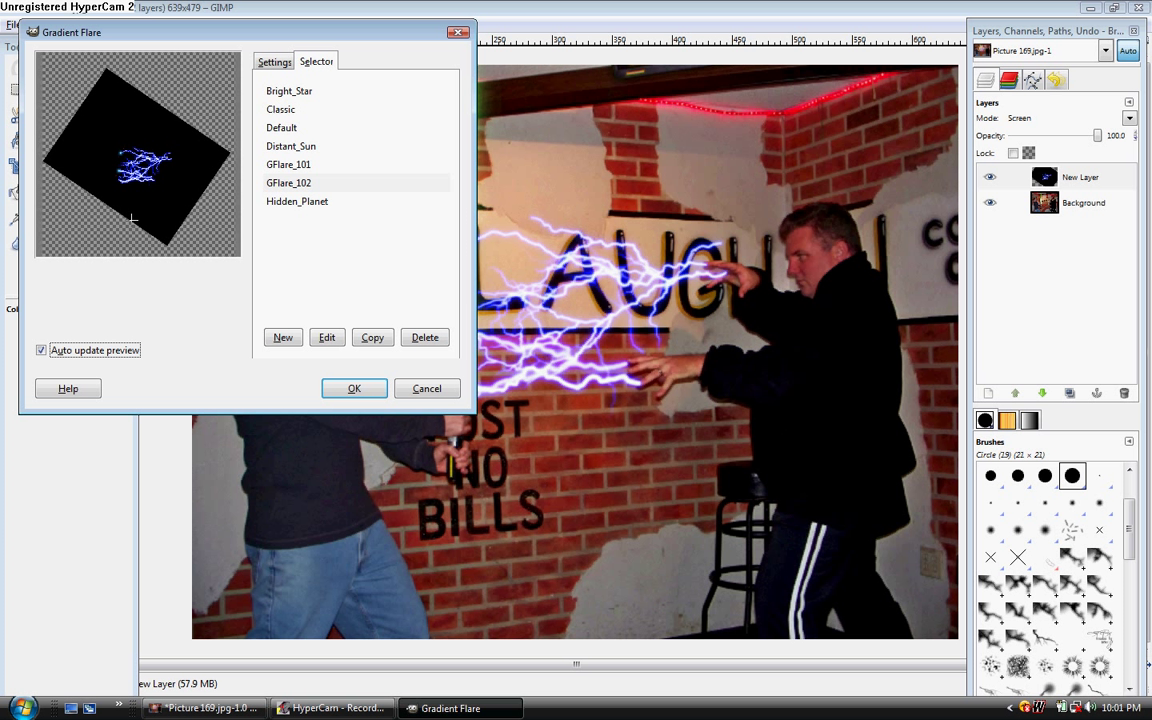
click(338, 387)
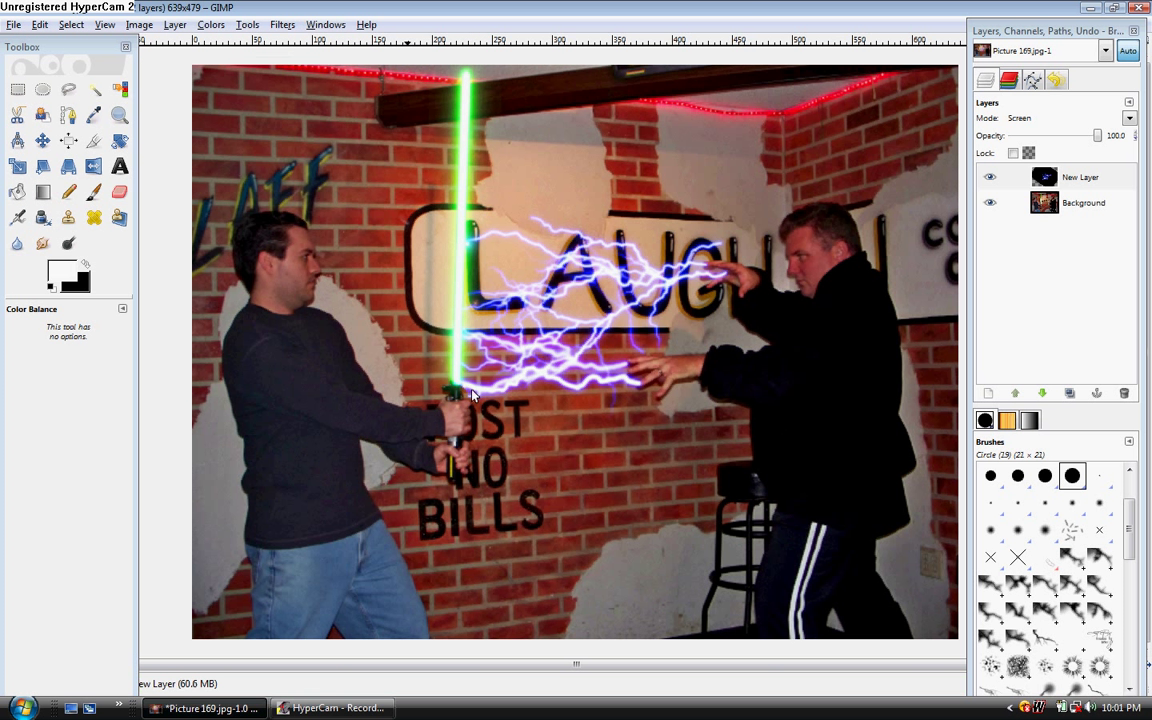
Step: Add another Gradient Flare with its radius raised to 20.3
click(283, 27)
click(295, 62)
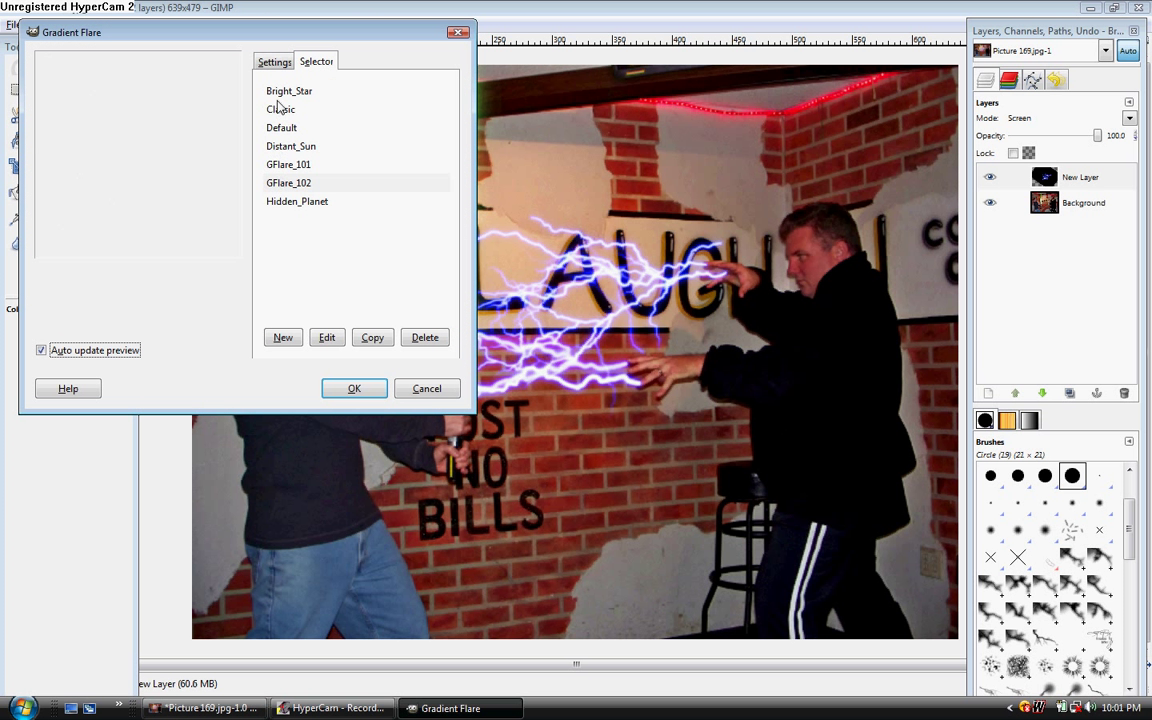
click(274, 62)
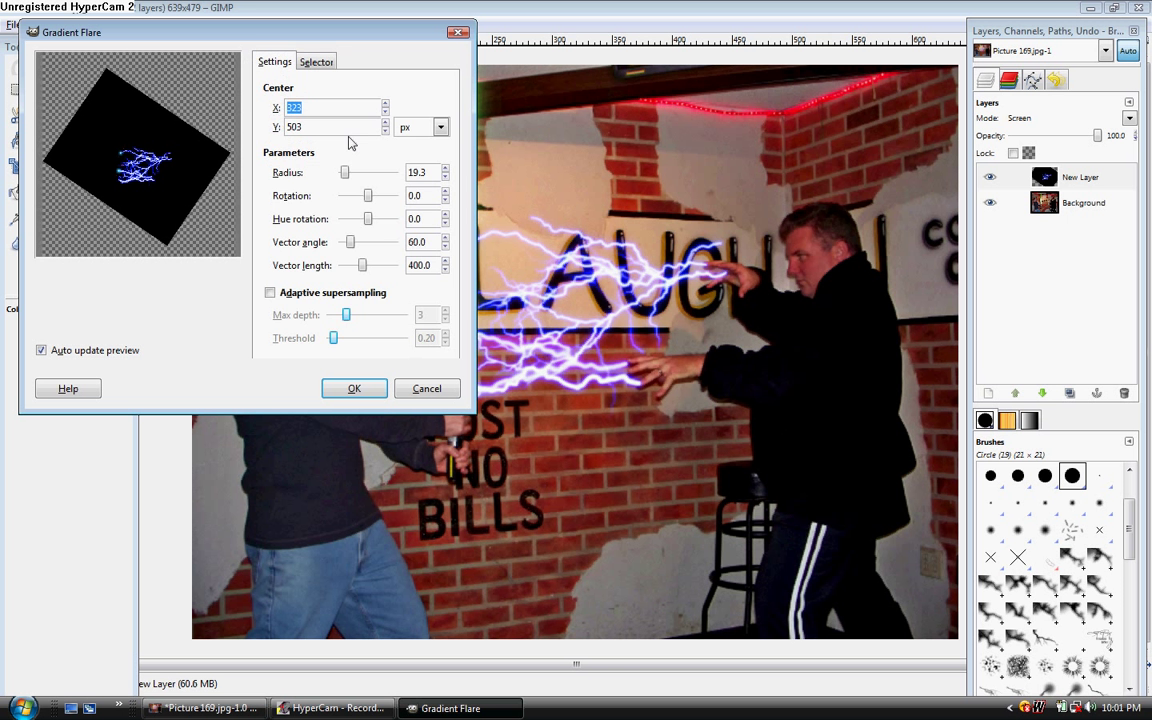
click(445, 169)
click(333, 387)
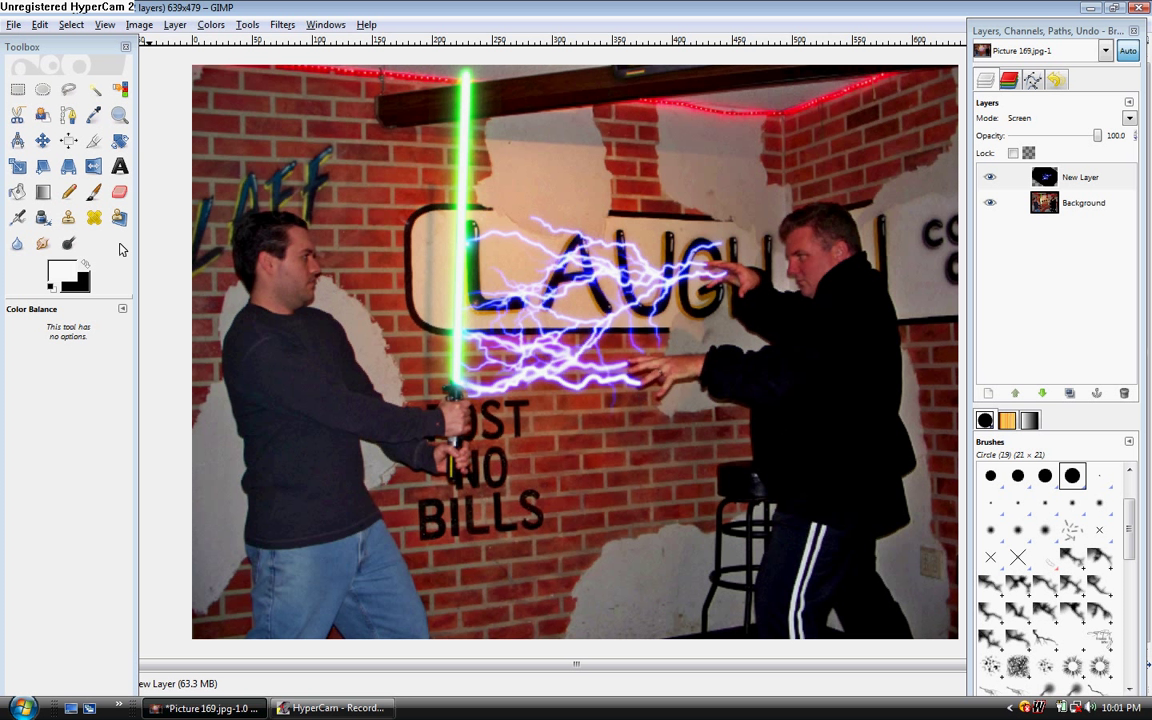
Step: Zoom in closely on the right man's raised fingertips and select the Smudge tool
click(69, 245)
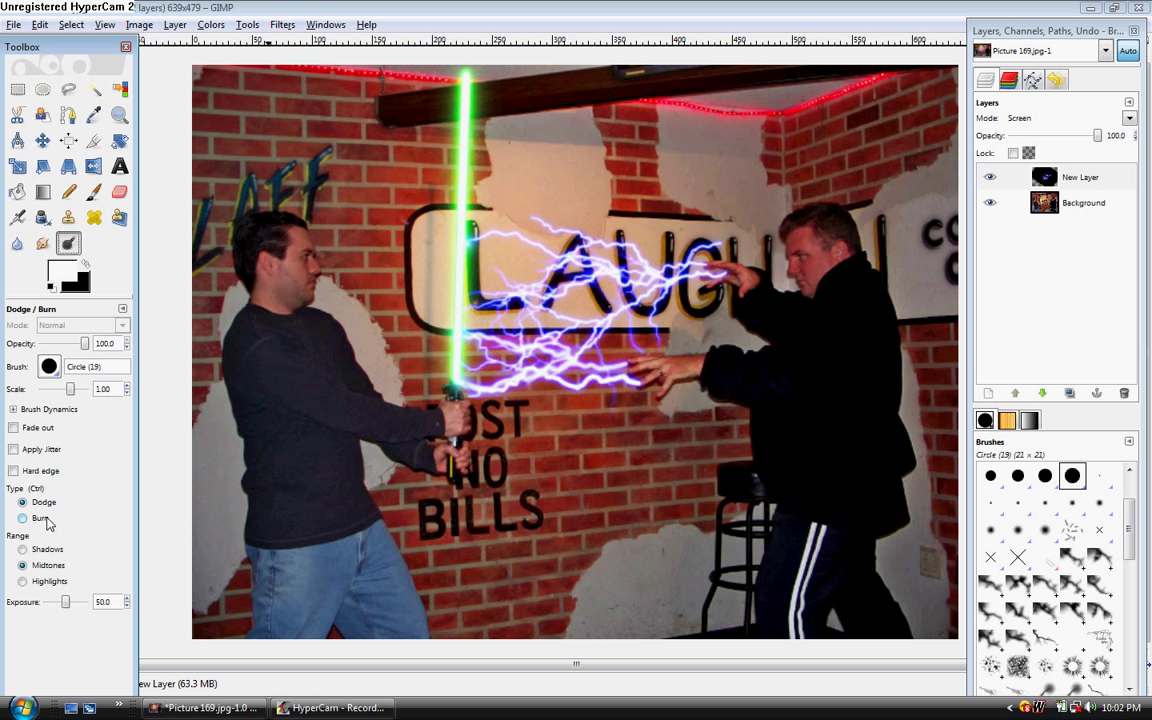
click(43, 245)
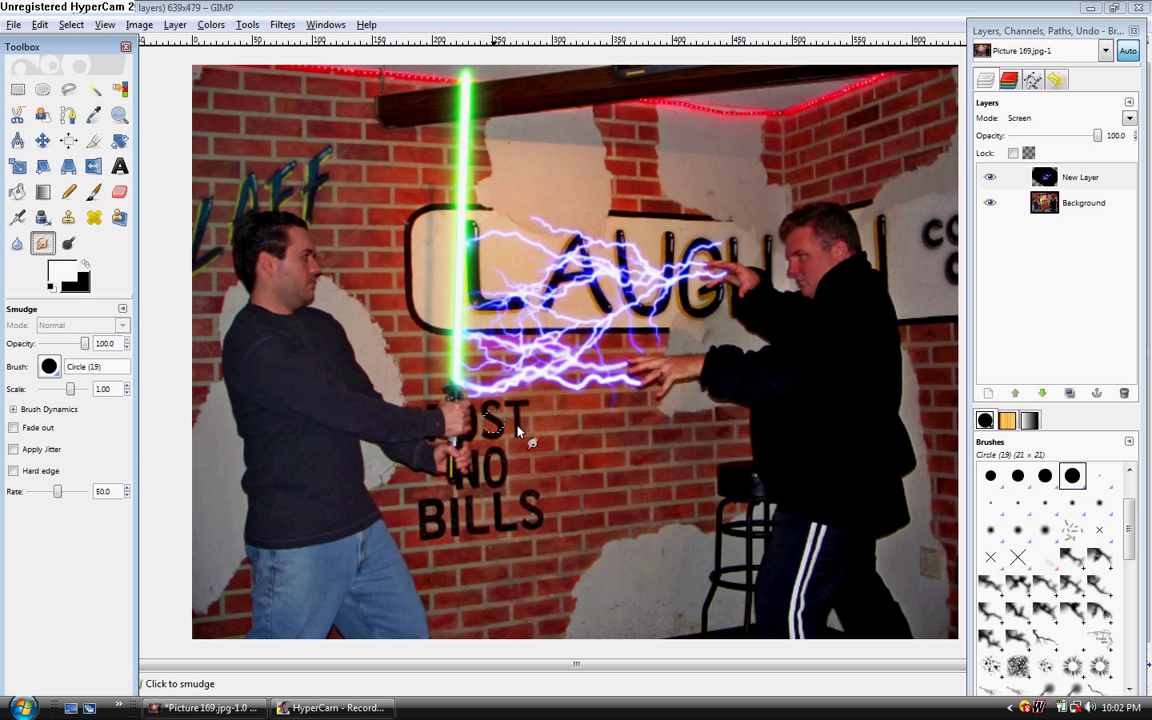
click(118, 114)
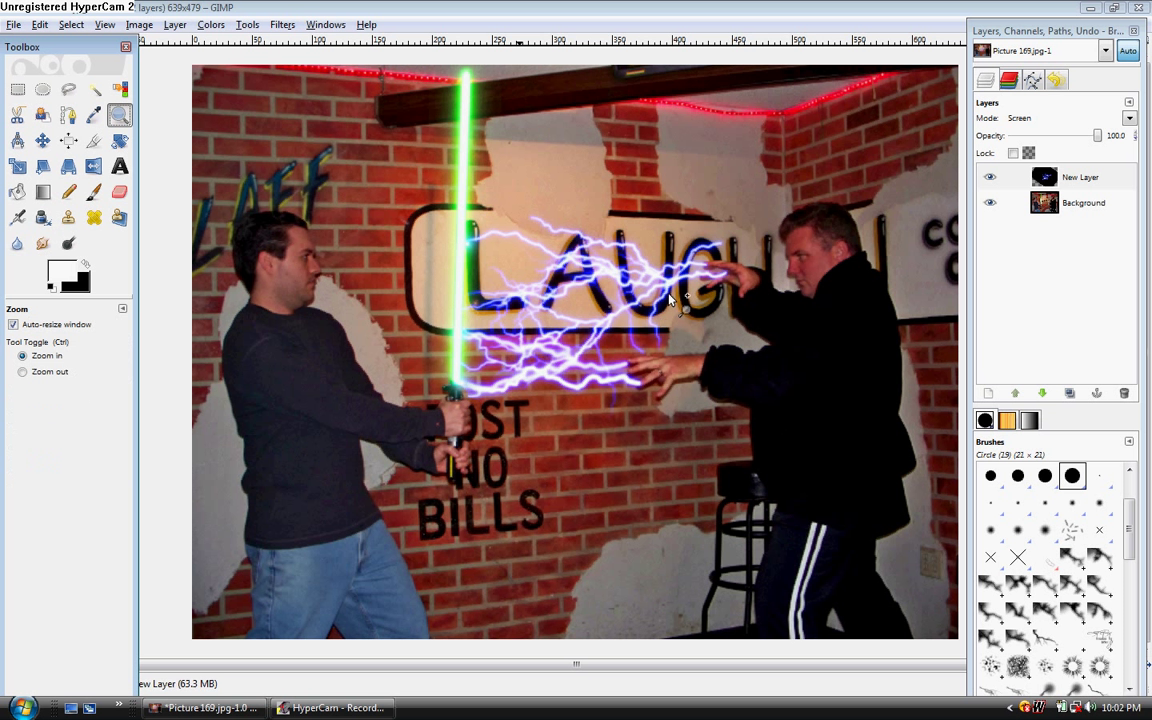
click(713, 270)
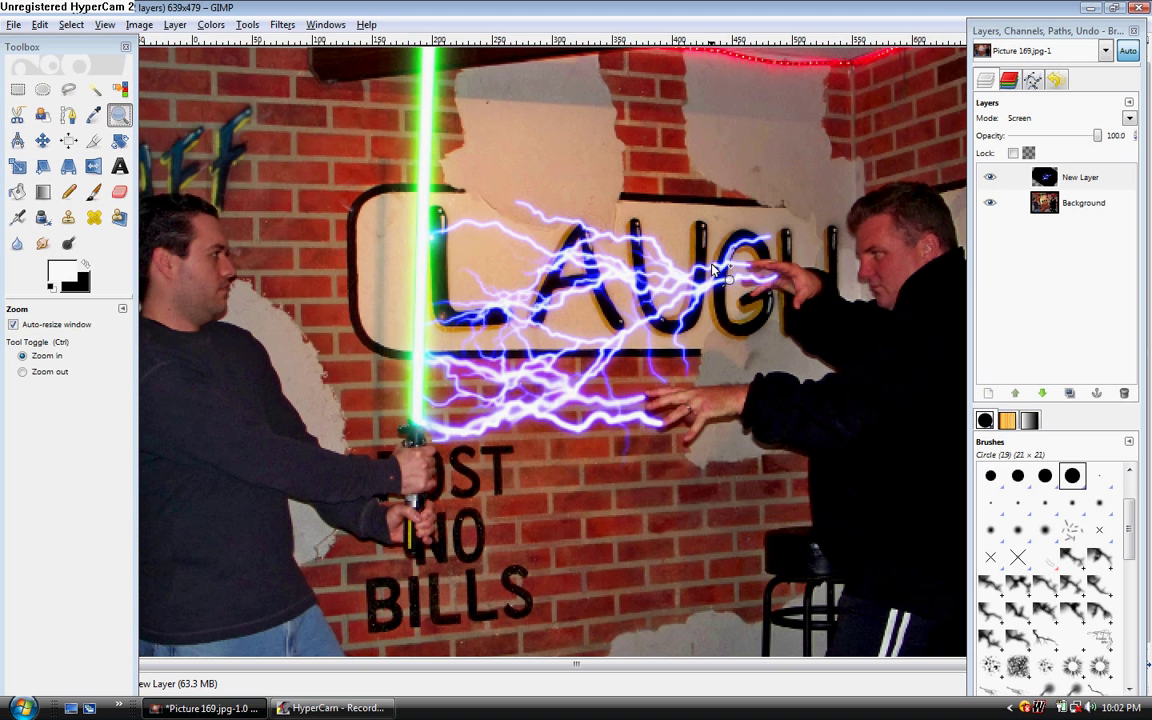
click(780, 276)
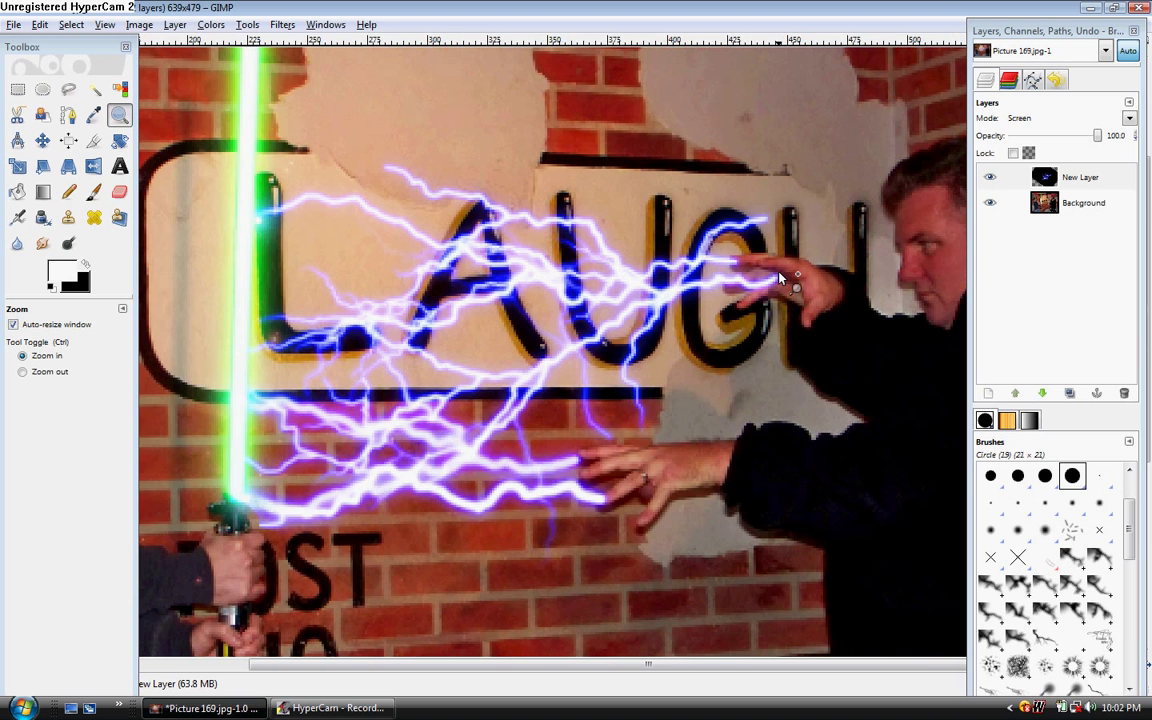
click(780, 276)
click(780, 276)
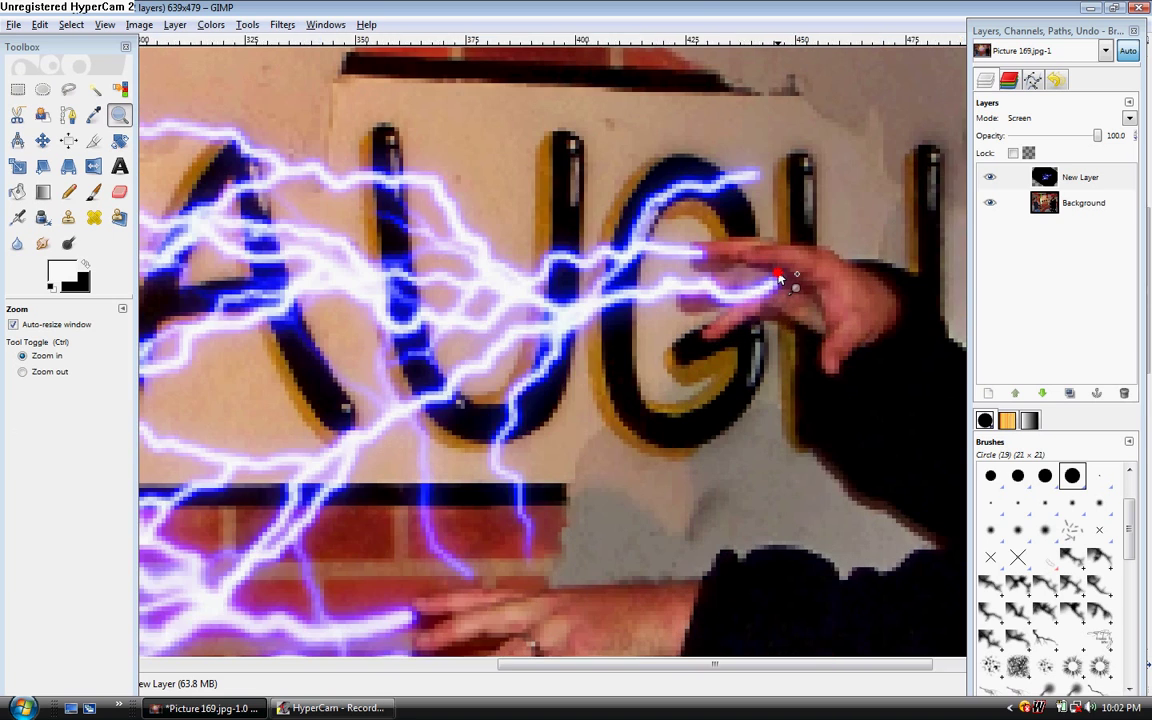
click(780, 276)
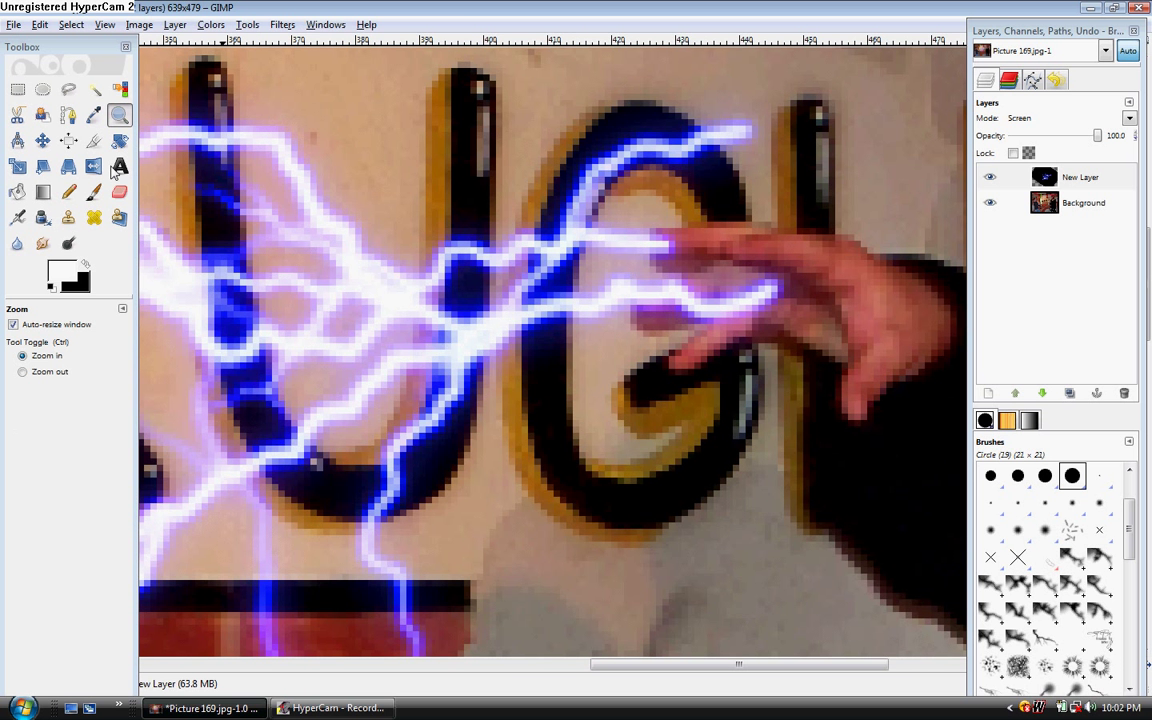
click(42, 243)
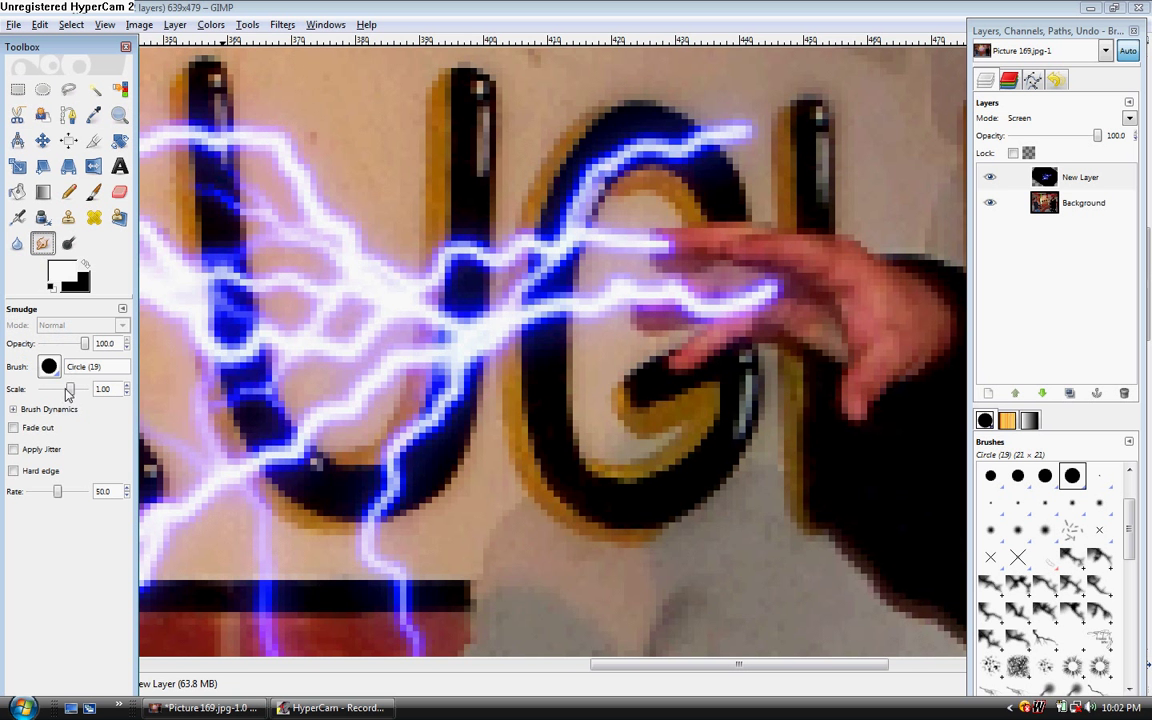
Step: Shrink the smudge brush to scale 0.06 and blend the lightning ends into both hands' fingertips
mouse_move(68, 391)
mouse_down()
mouse_move(43, 393)
mouse_move(53, 396)
mouse_up()
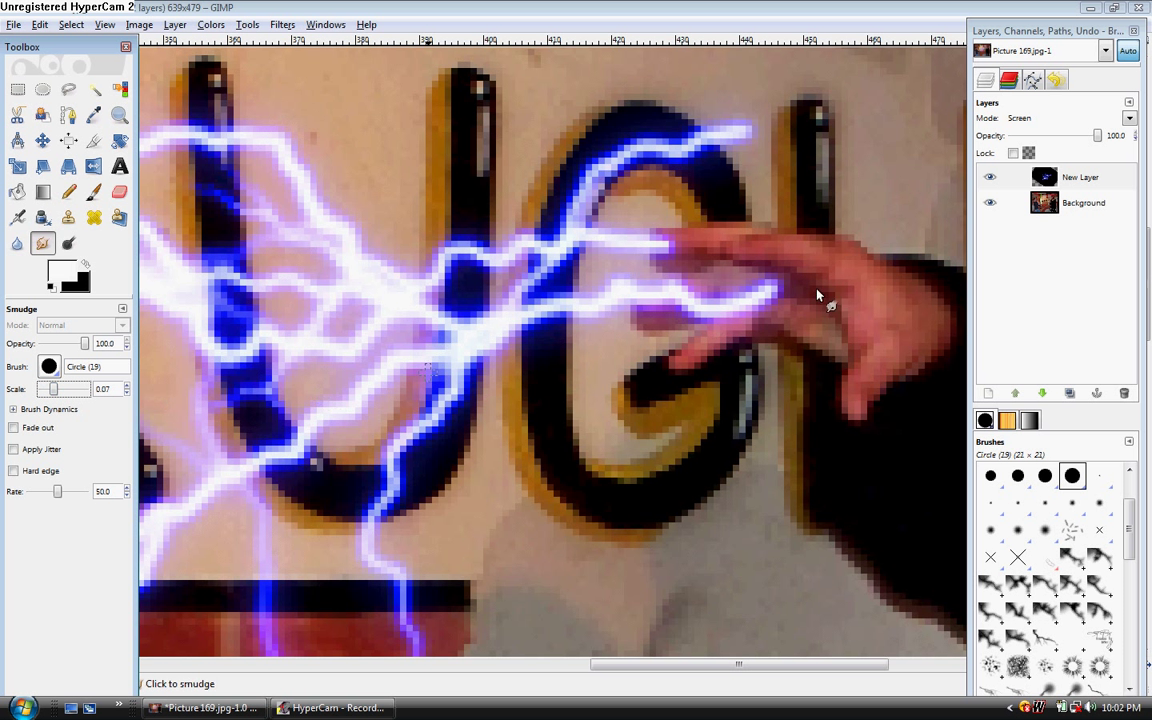
mouse_move(678, 246)
mouse_down()
mouse_move(663, 248)
mouse_move(672, 242)
mouse_move(670, 258)
mouse_move(663, 242)
mouse_move(689, 252)
mouse_up()
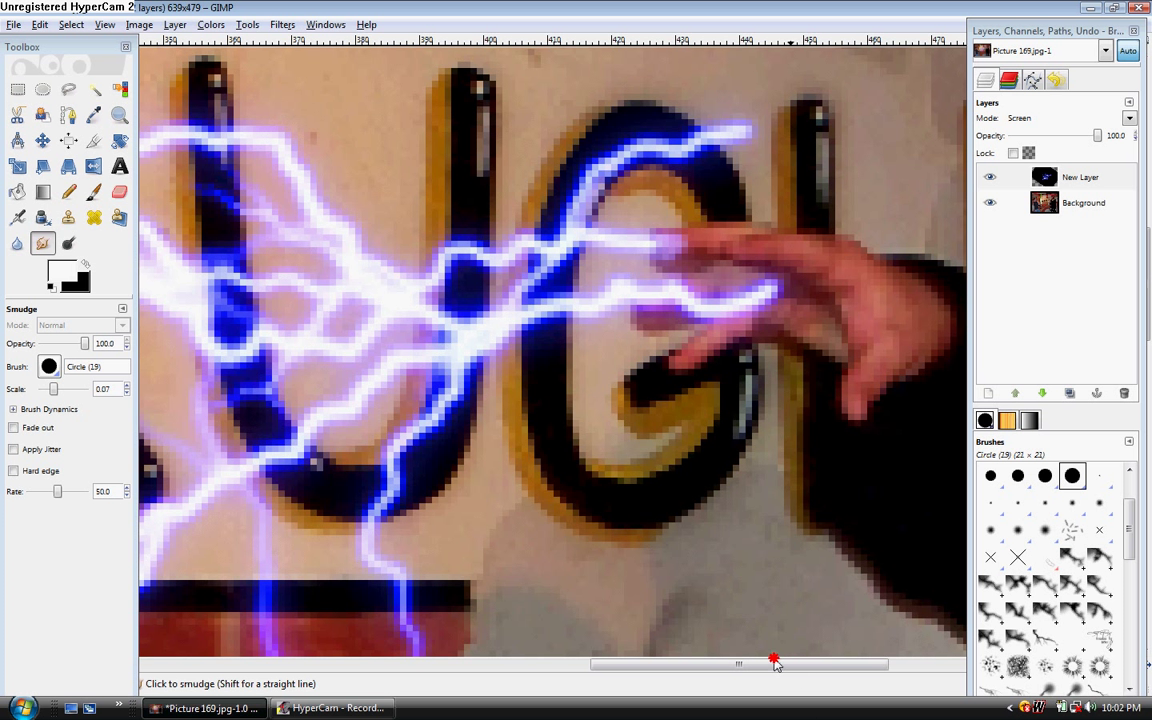
scroll(773, 663, left, 1)
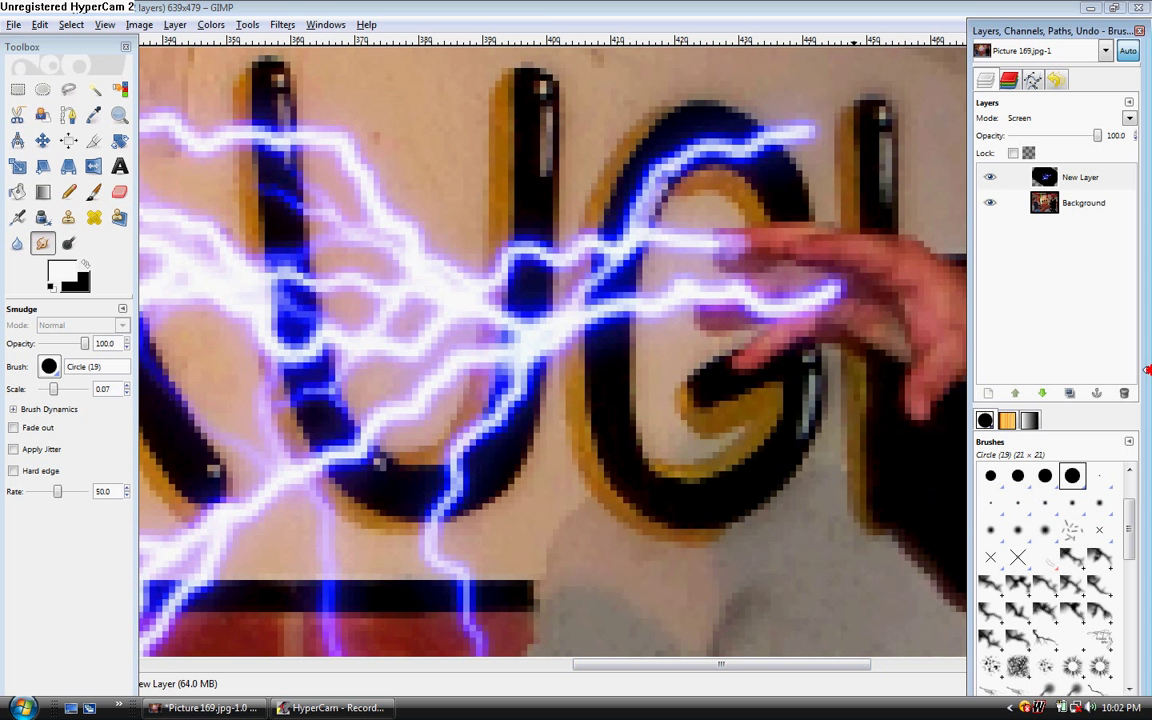
drag(1148, 340, 1148, 372)
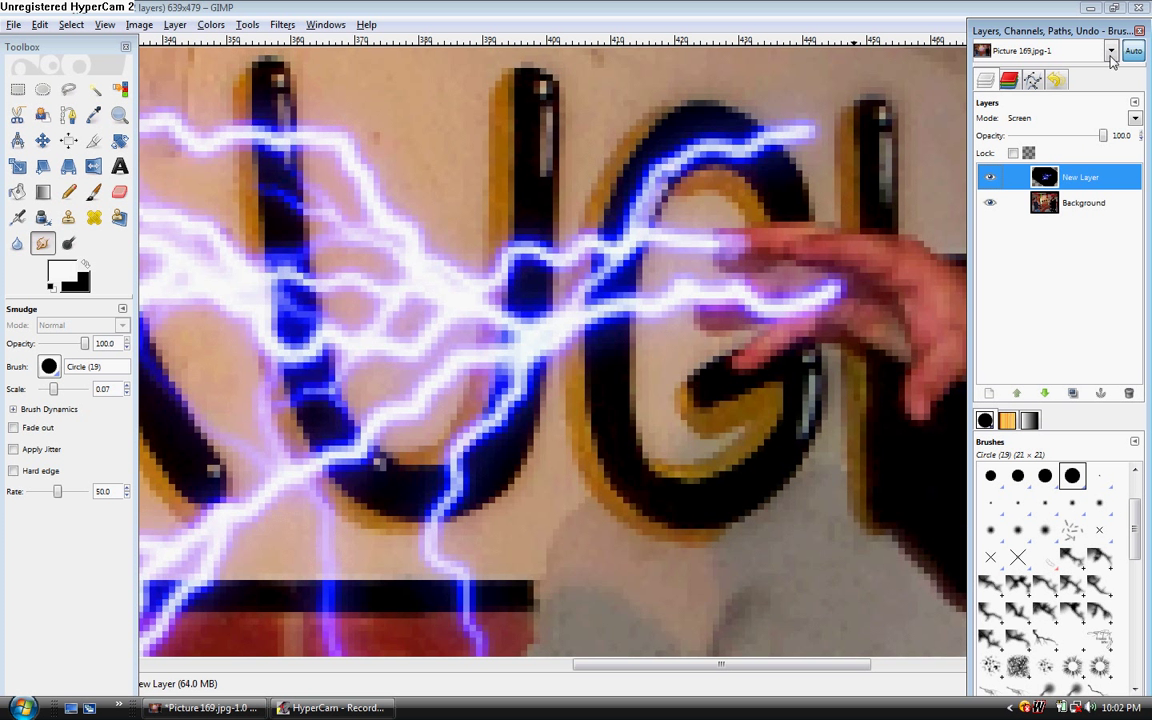
drag(1020, 31, 990, 25)
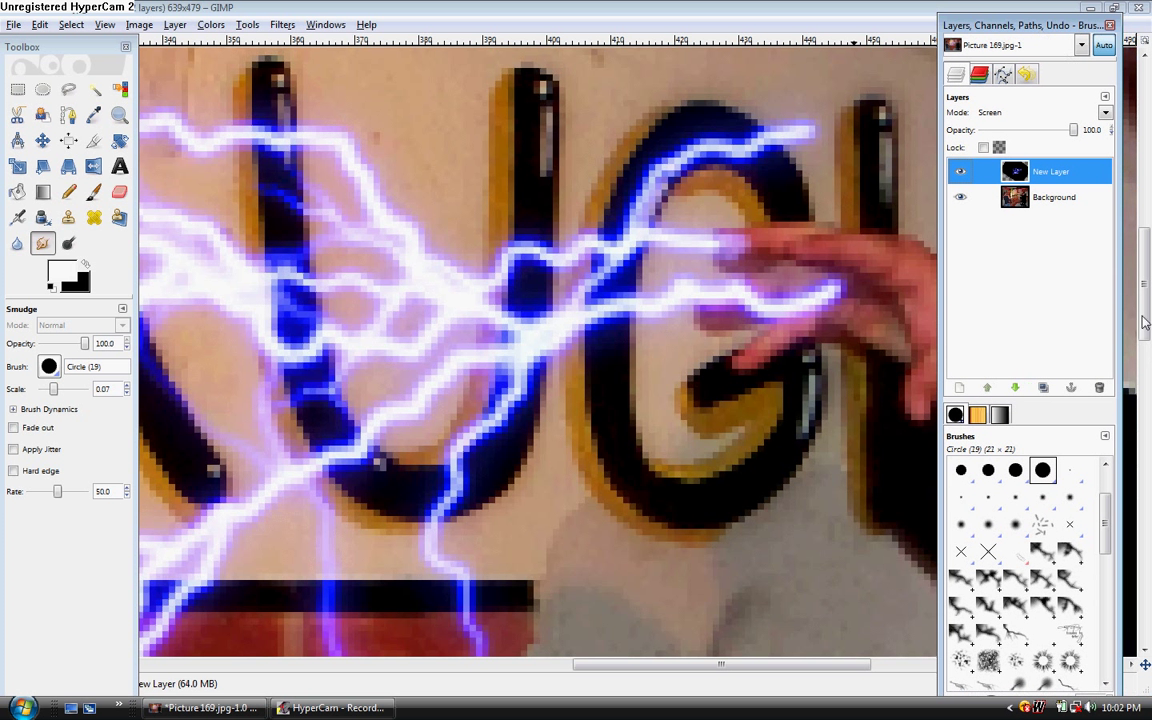
drag(1148, 340, 1146, 418)
drag(307, 252, 330, 246)
mouse_move(375, 349)
mouse_down()
mouse_move(356, 352)
mouse_move(388, 344)
mouse_move(385, 365)
mouse_move(355, 352)
mouse_move(362, 343)
mouse_move(375, 345)
mouse_move(368, 362)
mouse_move(386, 355)
mouse_move(371, 358)
mouse_up()
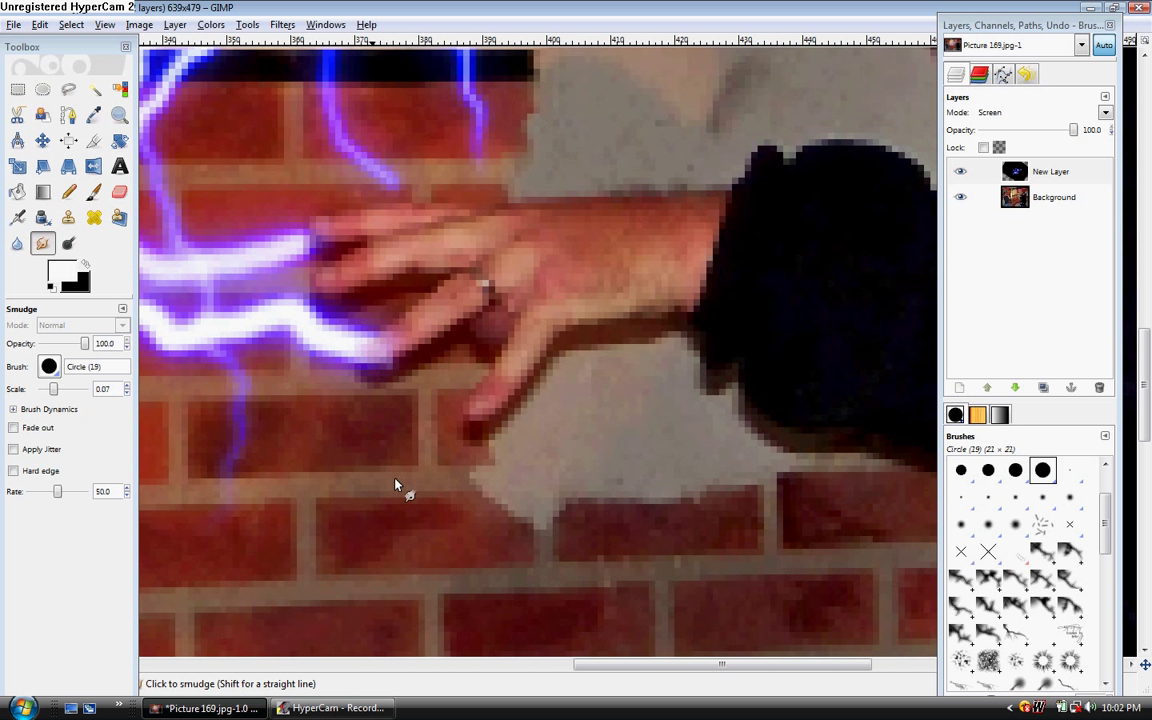
Step: Zoom out around the lower hand until the whole photo shows, then select the Paintbrush
click(119, 115)
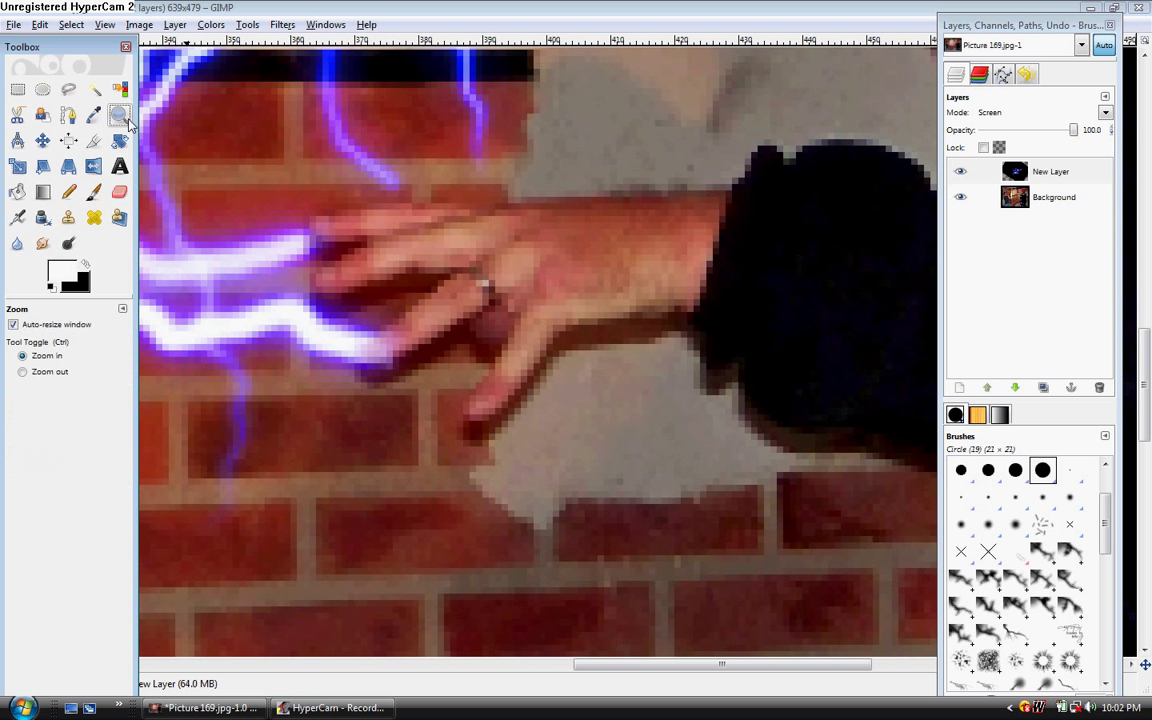
click(50, 372)
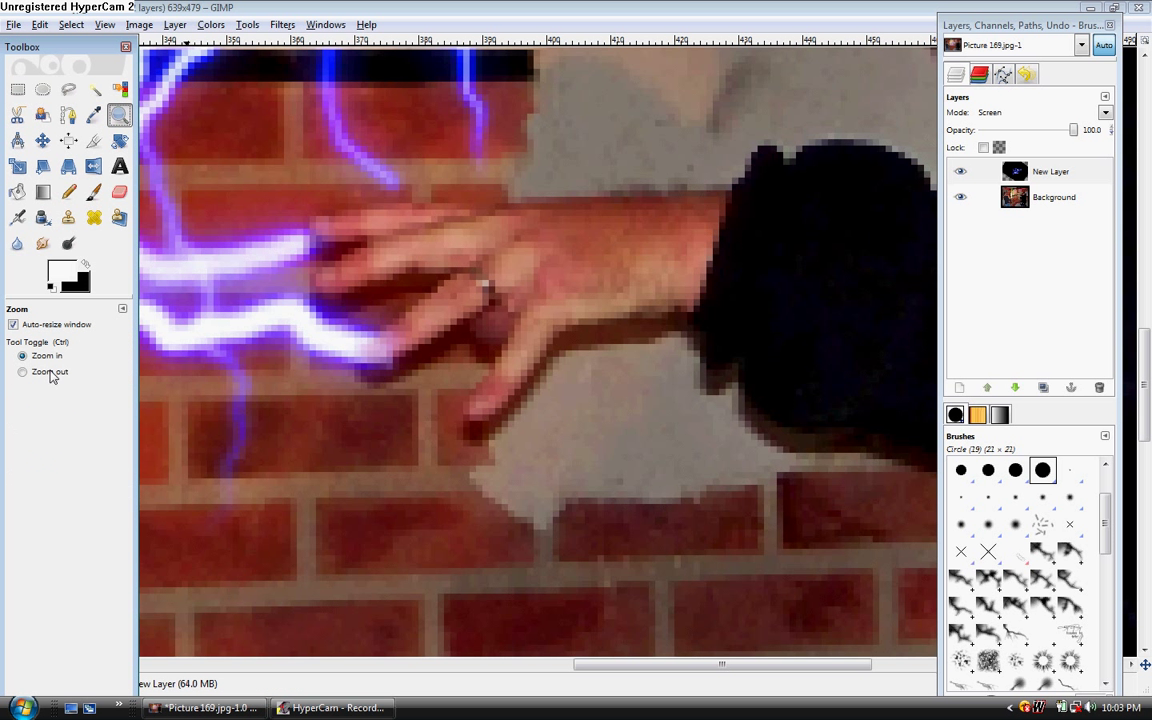
click(422, 455)
click(422, 455)
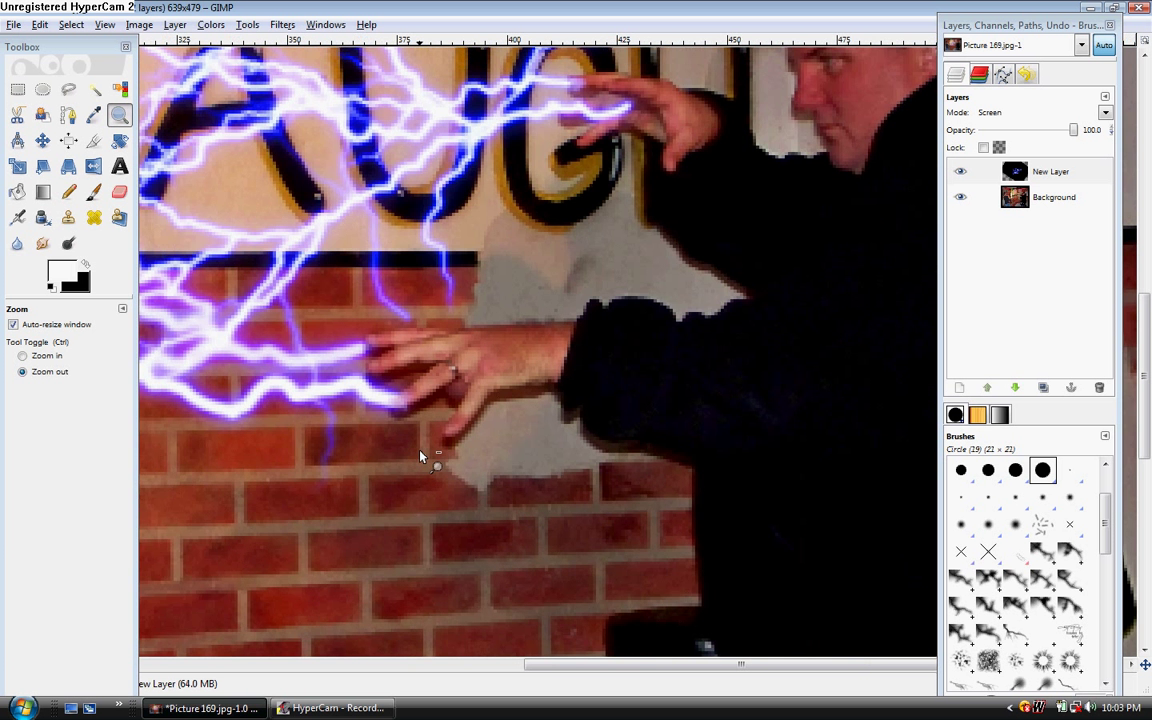
click(422, 455)
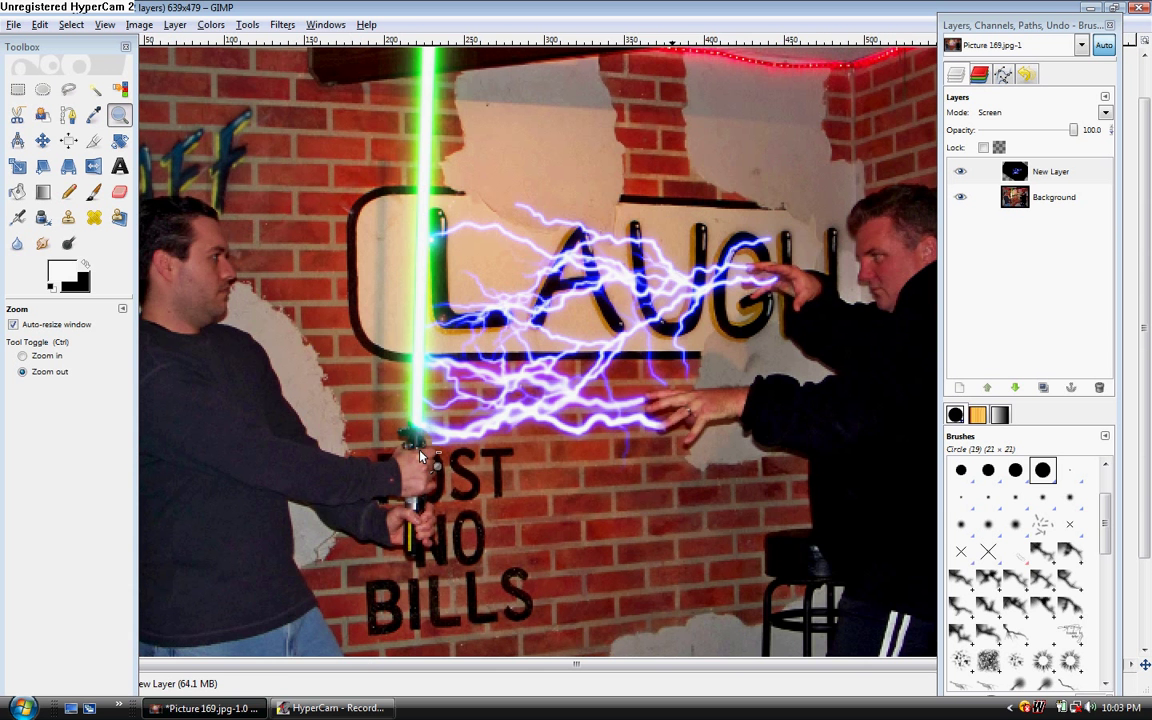
click(422, 455)
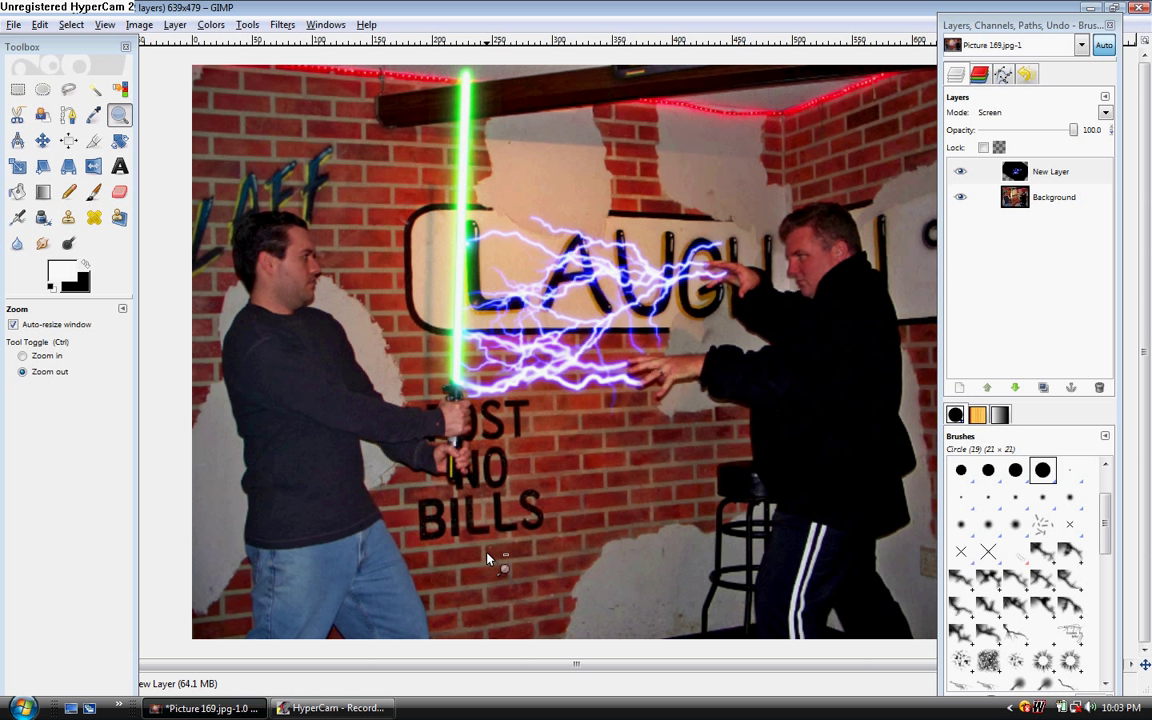
click(95, 202)
Step: Pick a smoke brush at scale 0.06 and stamp a white wisp beside the saber's top
click(94, 197)
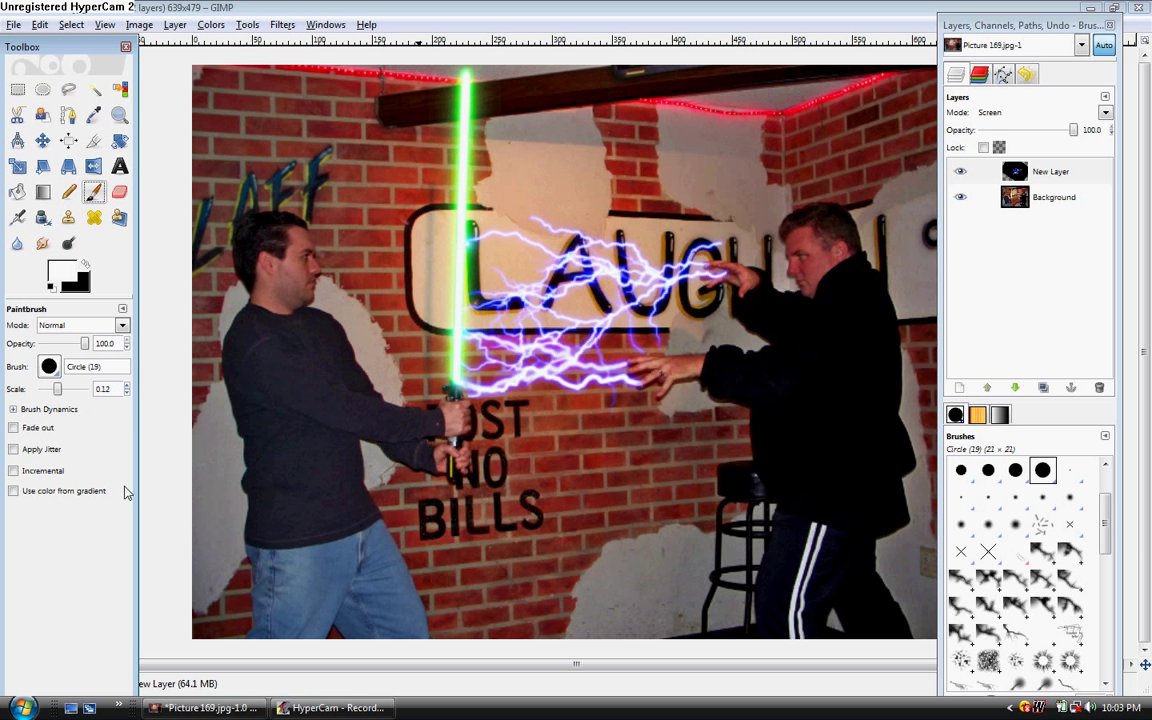
click(49, 366)
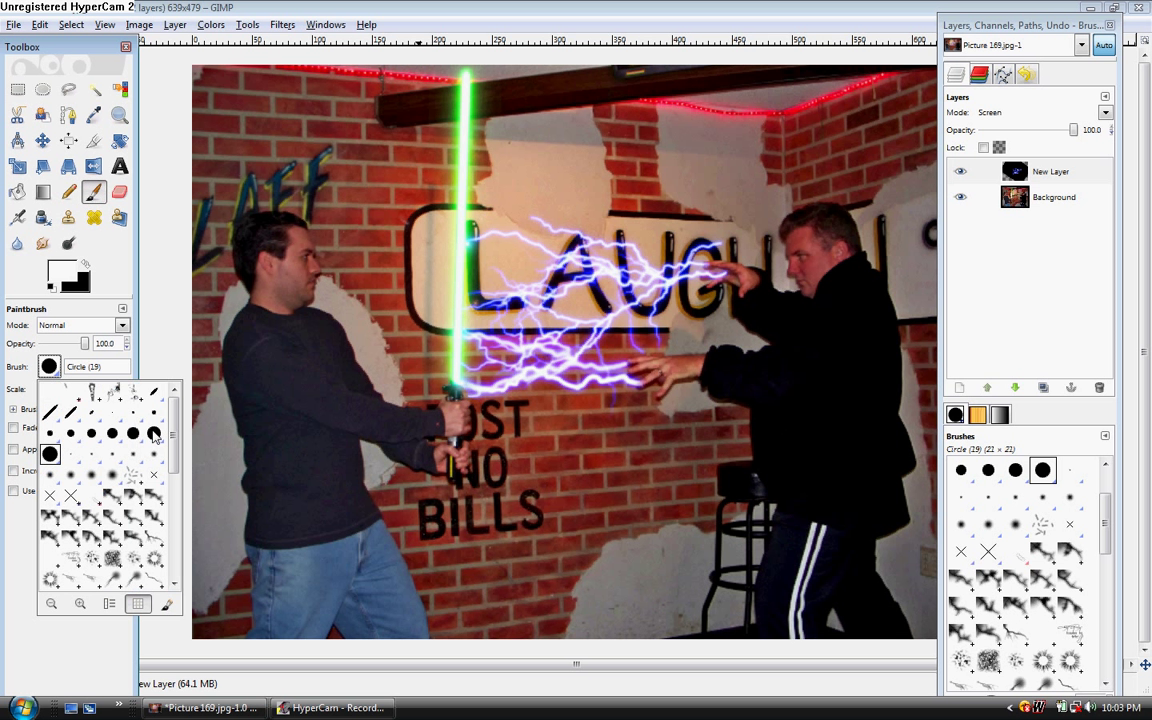
click(112, 390)
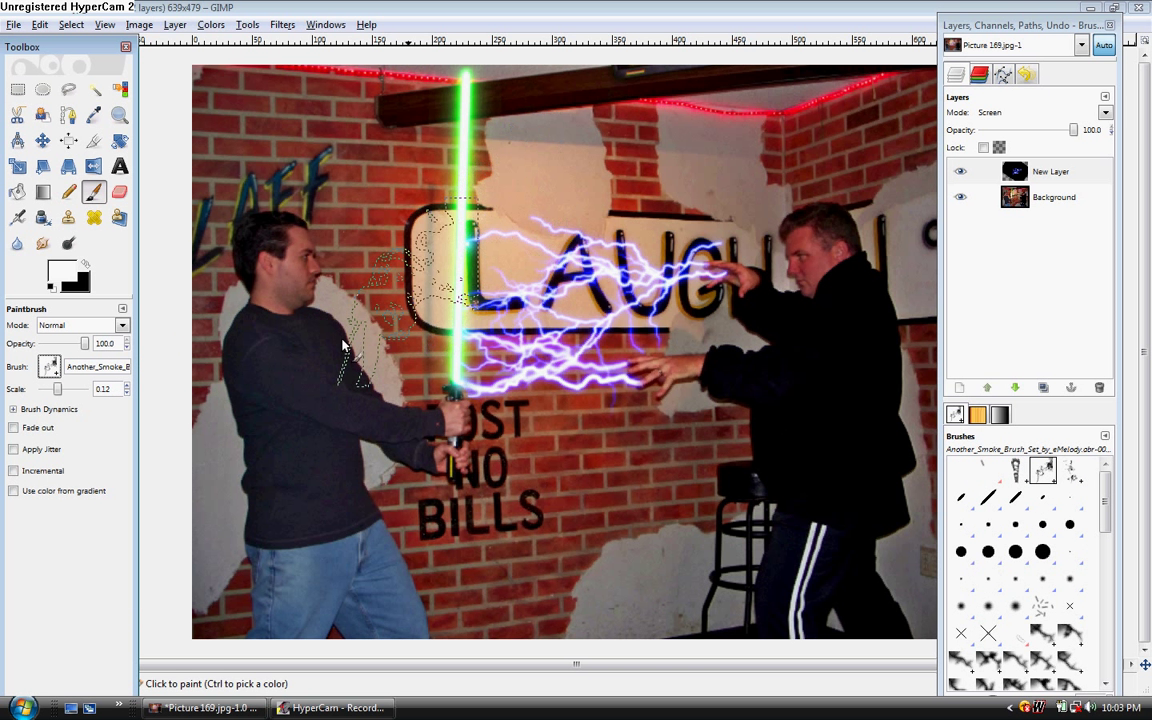
click(127, 393)
click(127, 393)
click(127, 393)
click(127, 393)
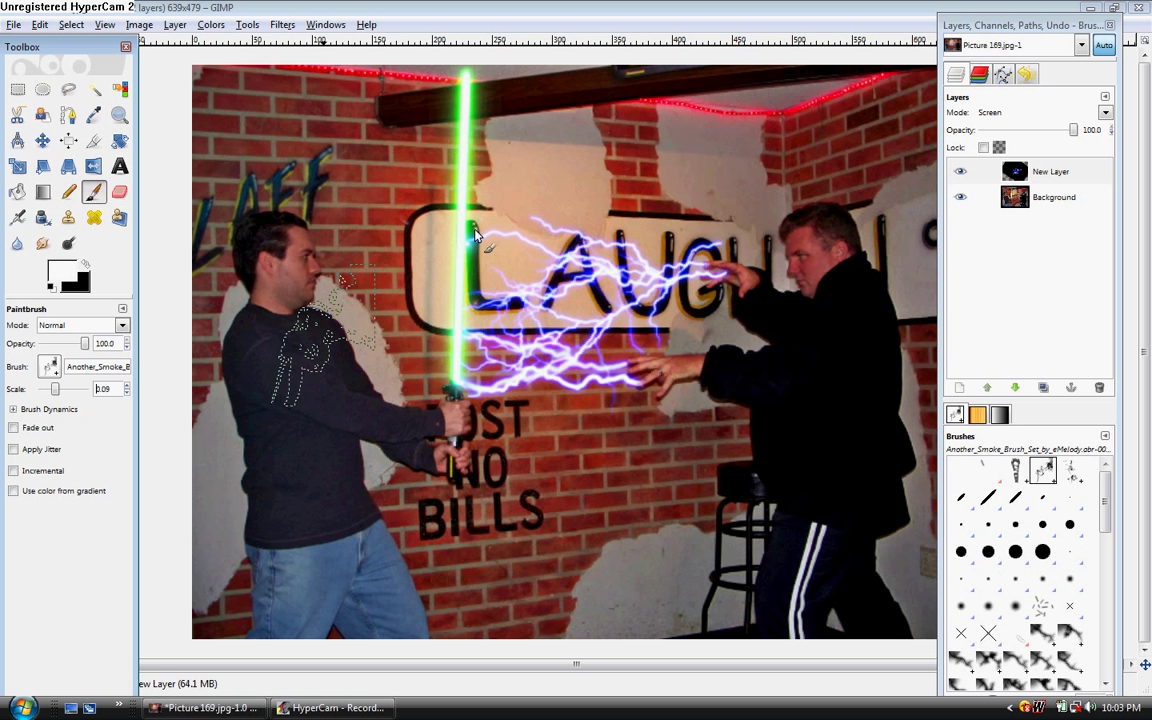
click(127, 393)
key(Down)
key(Down)
key(Down)
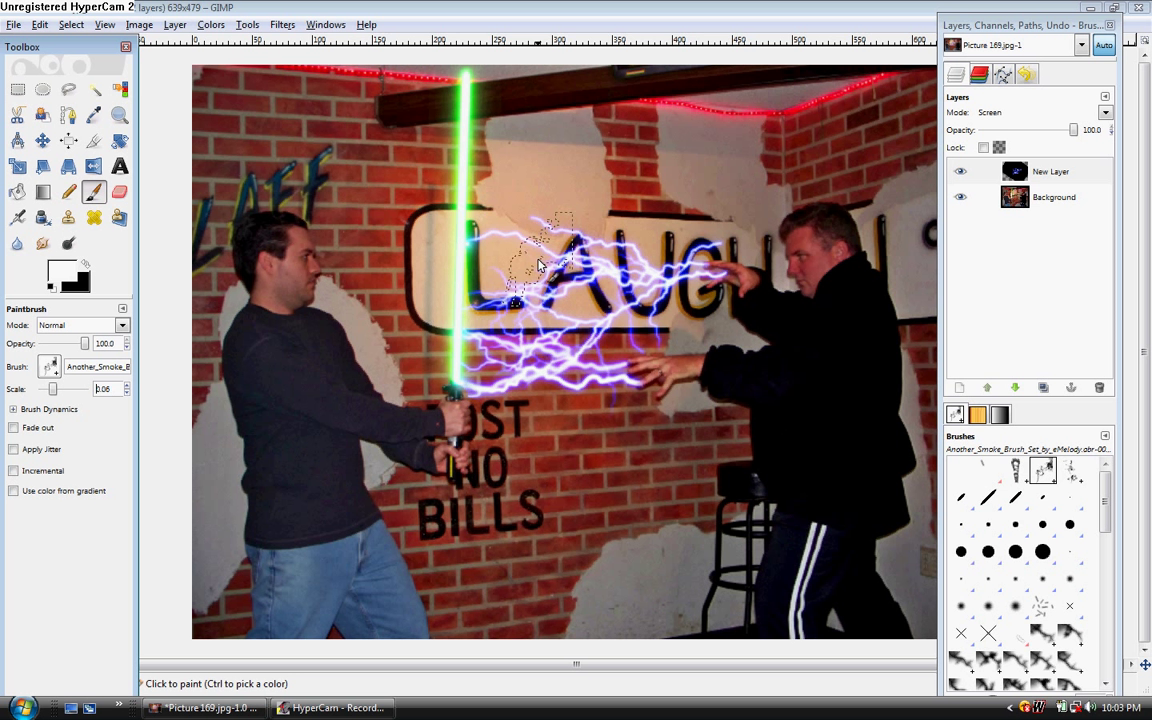
click(489, 203)
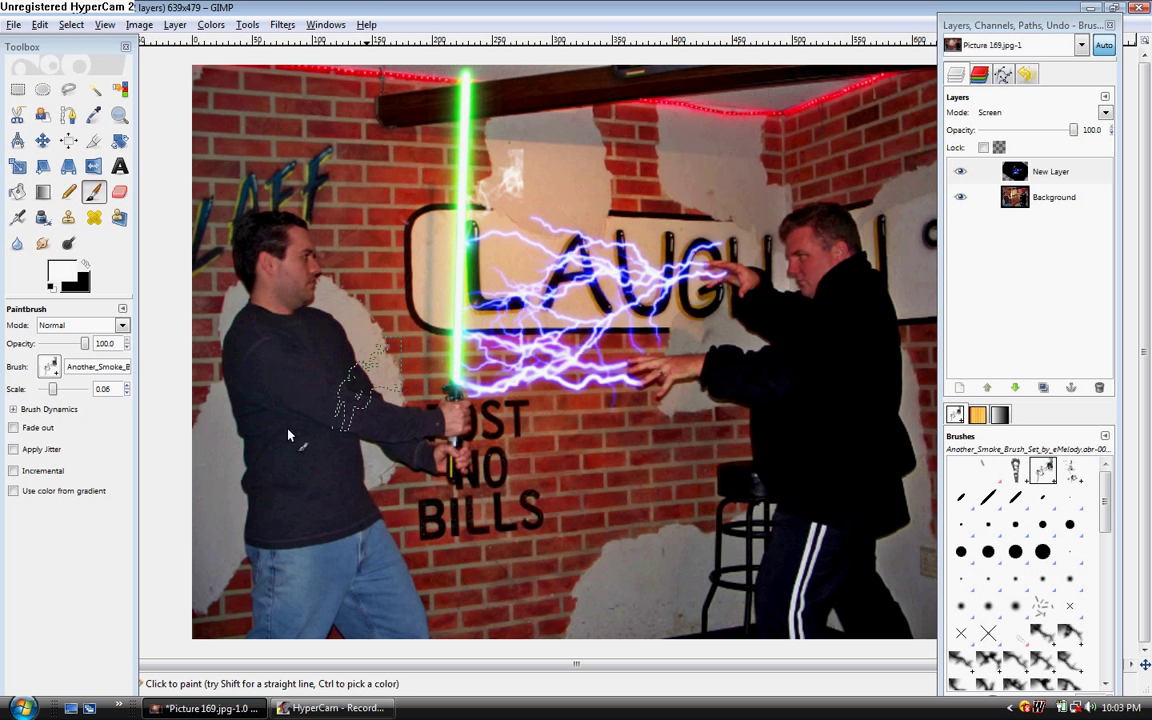
Step: Switch to a different smoke brush at scale 0.04 and dab smoke beside the lightsaber blade
click(48, 368)
click(48, 368)
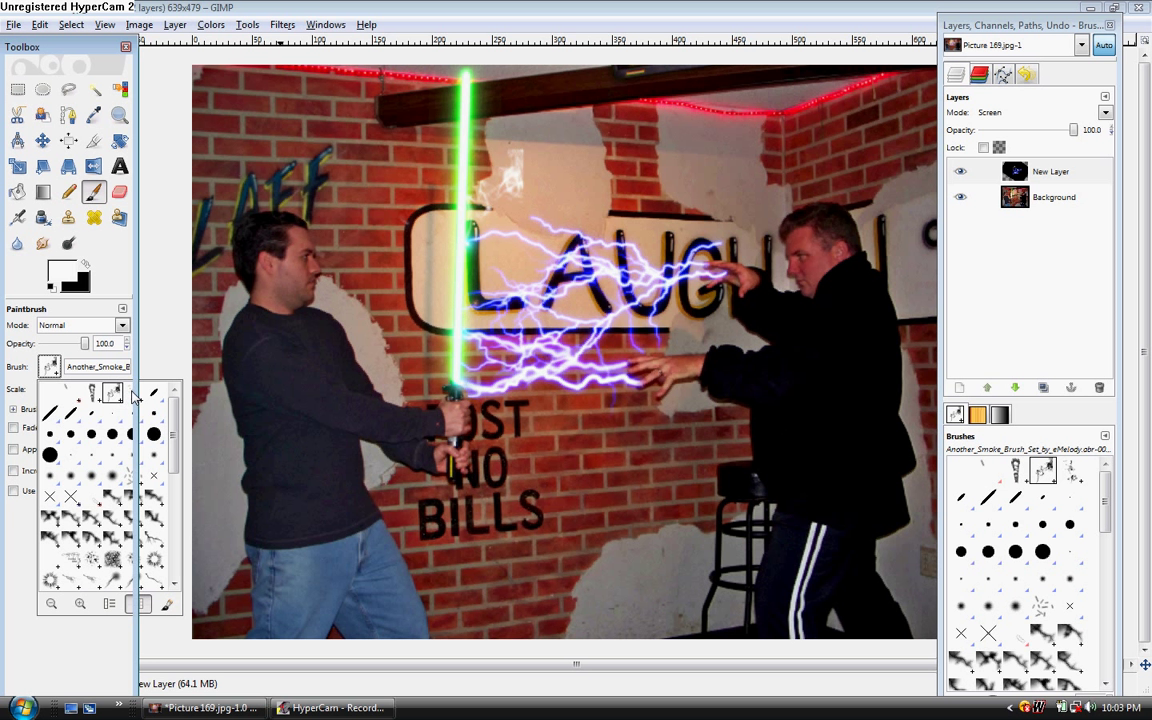
click(134, 393)
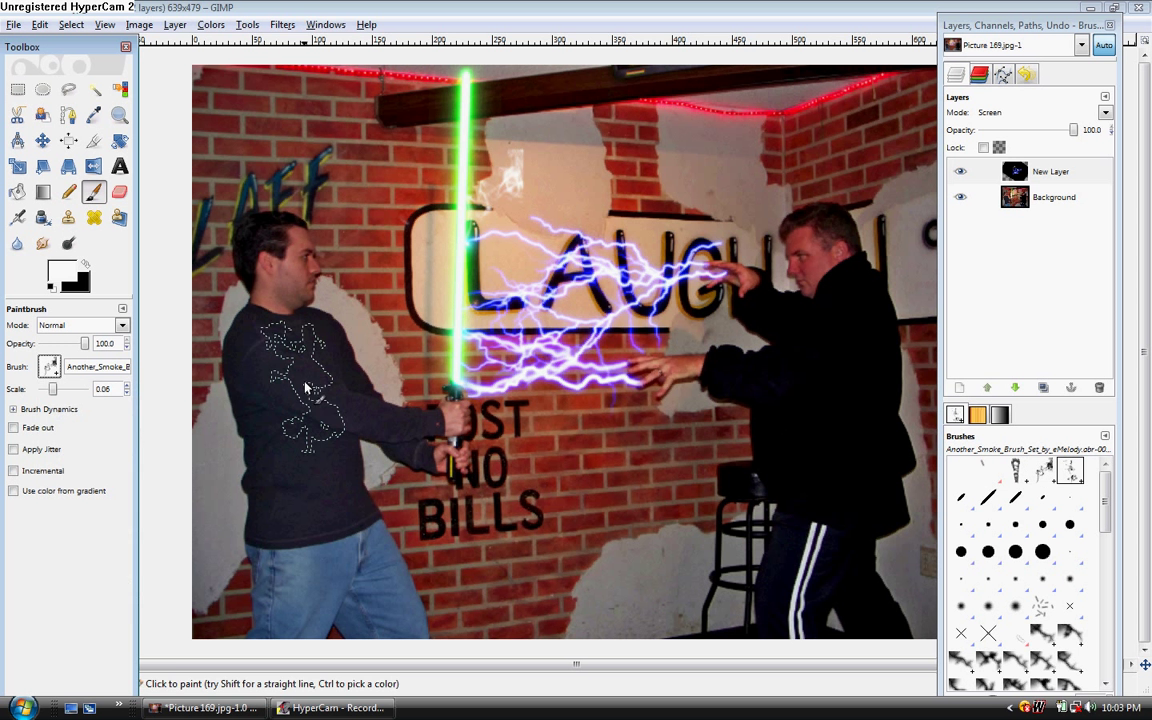
click(128, 393)
click(128, 393)
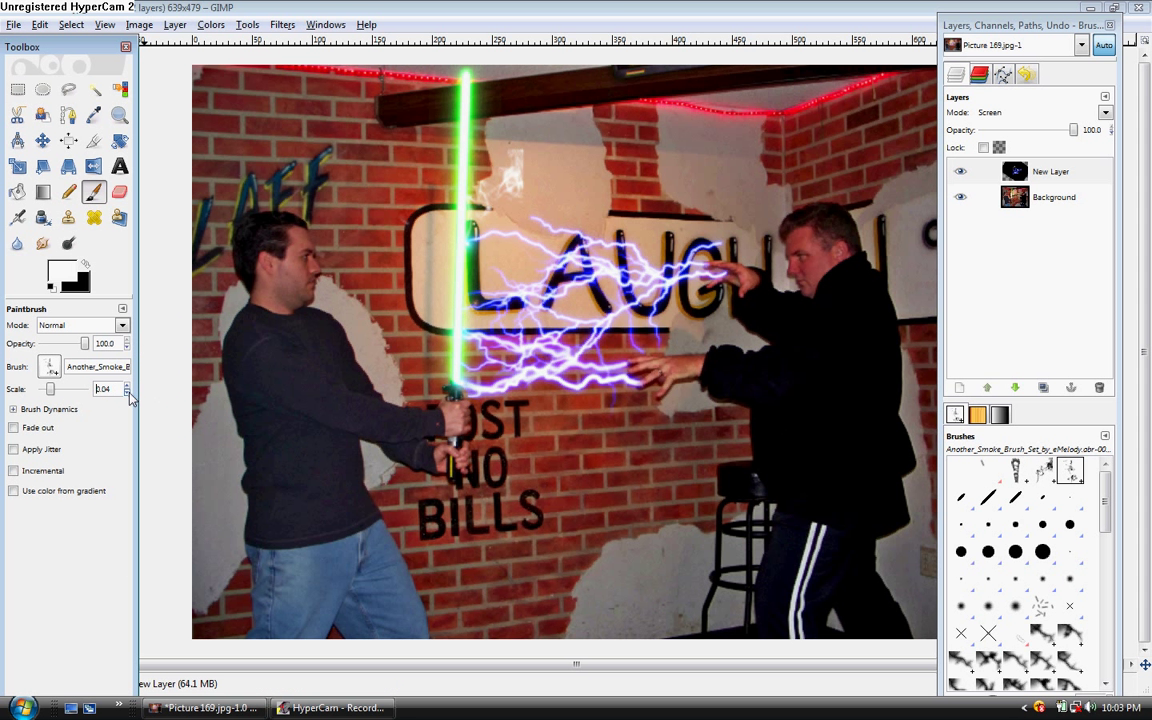
click(450, 334)
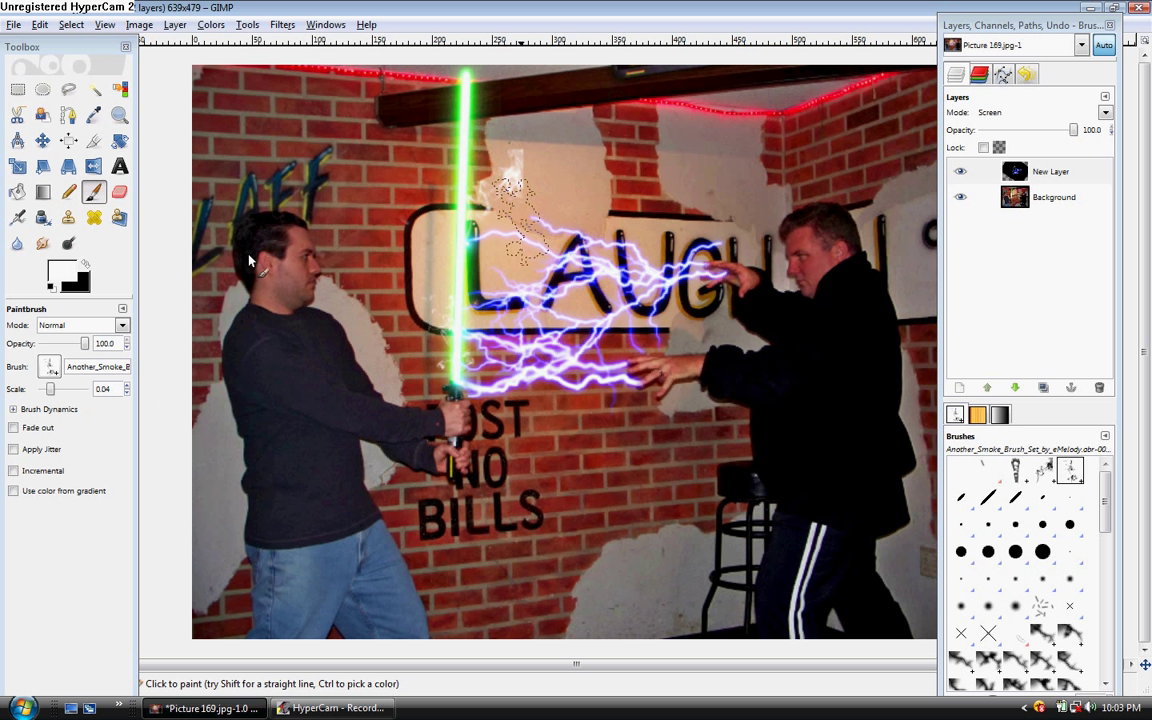
click(119, 193)
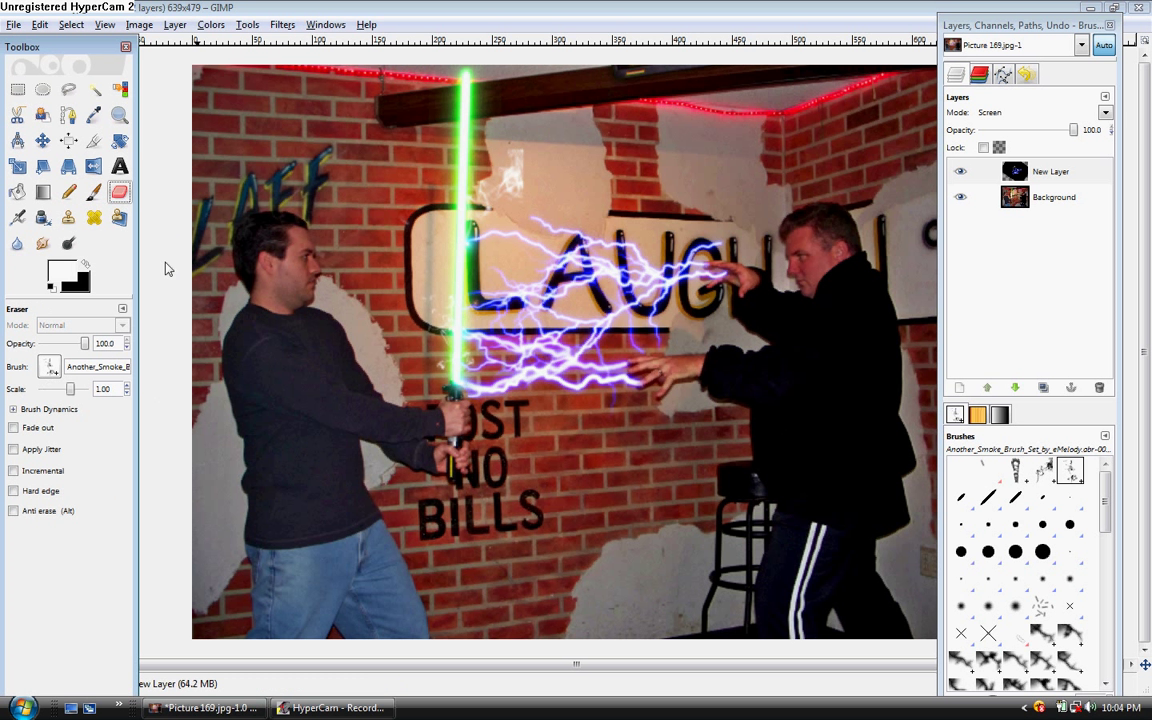
Step: Erase the stray edges of the smoke wisp above the sign using the Circle (09) brush
click(52, 372)
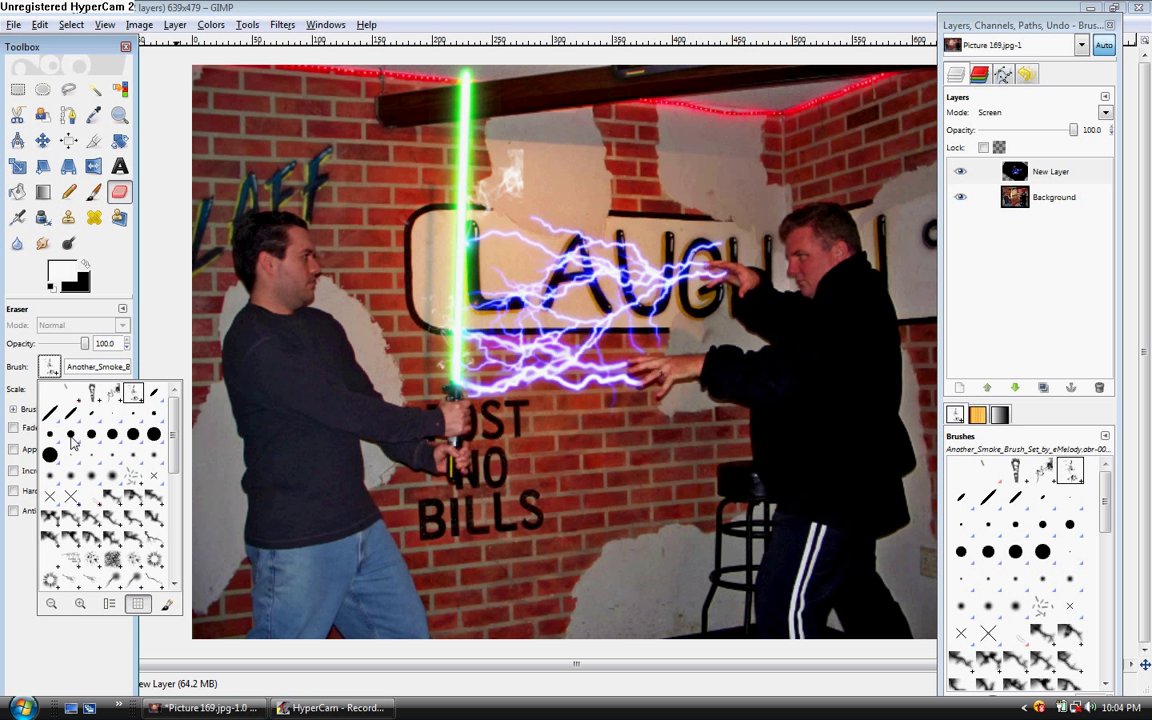
click(71, 437)
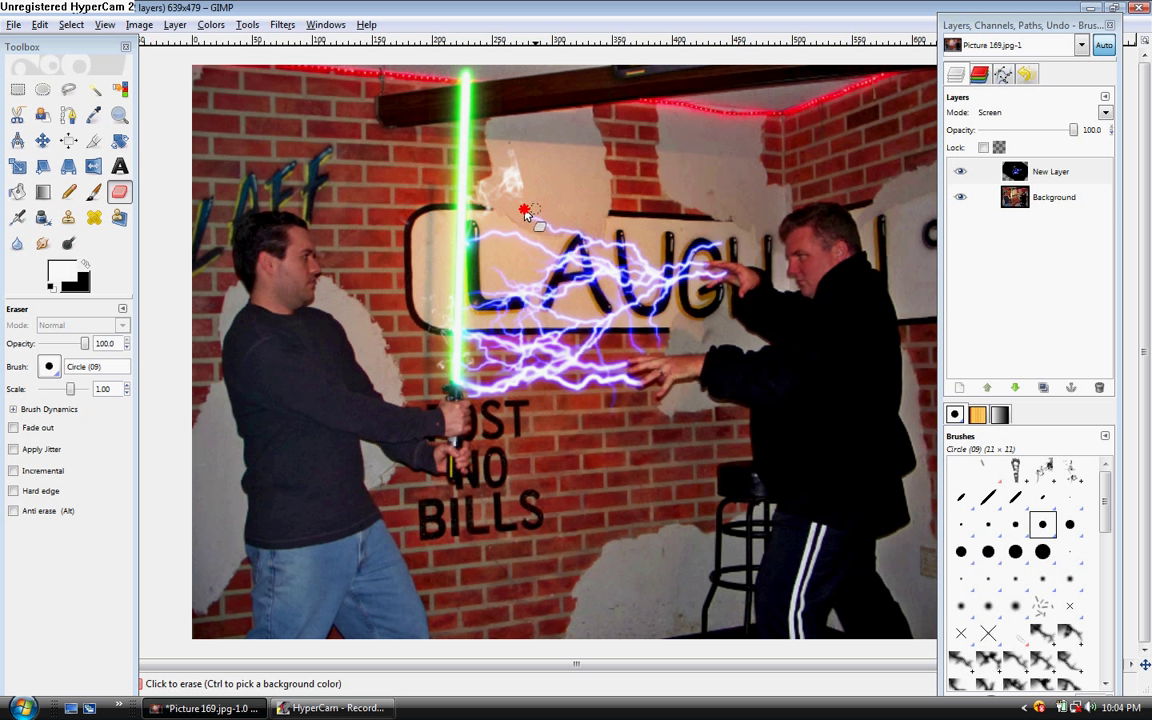
mouse_move(525, 213)
mouse_down()
mouse_move(524, 170)
mouse_move(505, 150)
mouse_move(531, 184)
mouse_move(513, 211)
mouse_move(533, 191)
mouse_move(511, 162)
mouse_move(529, 190)
mouse_up()
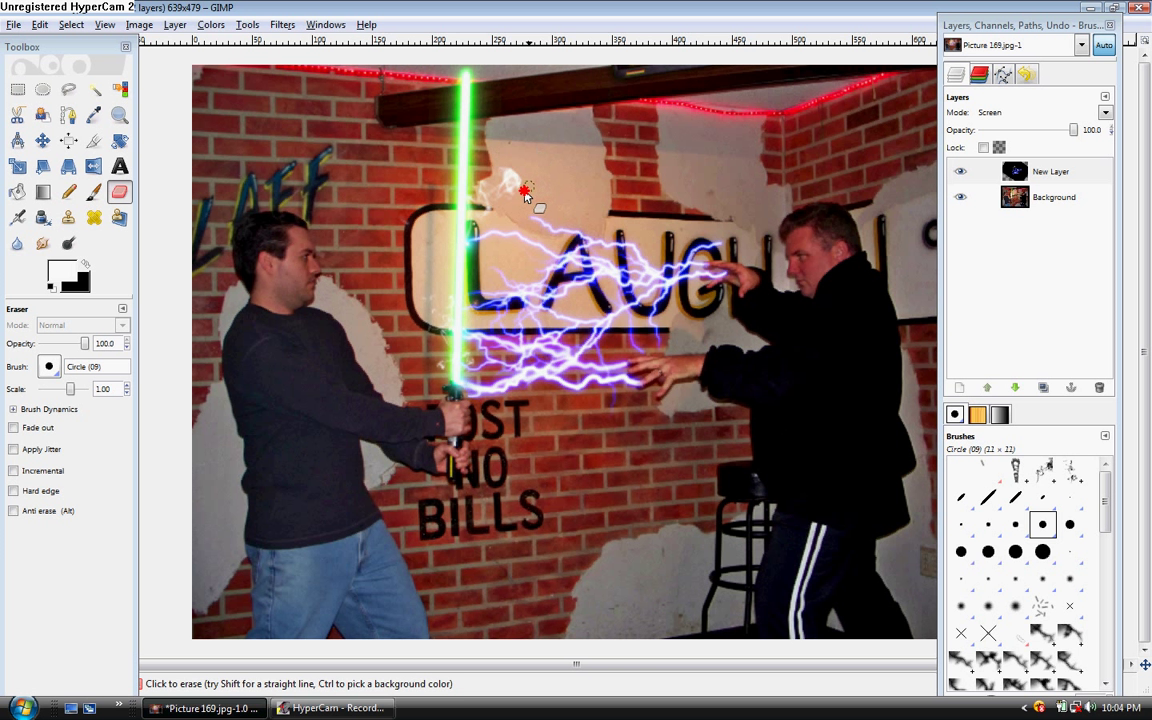
mouse_move(522, 196)
mouse_down()
mouse_move(514, 182)
mouse_move(510, 200)
mouse_move(503, 140)
mouse_up()
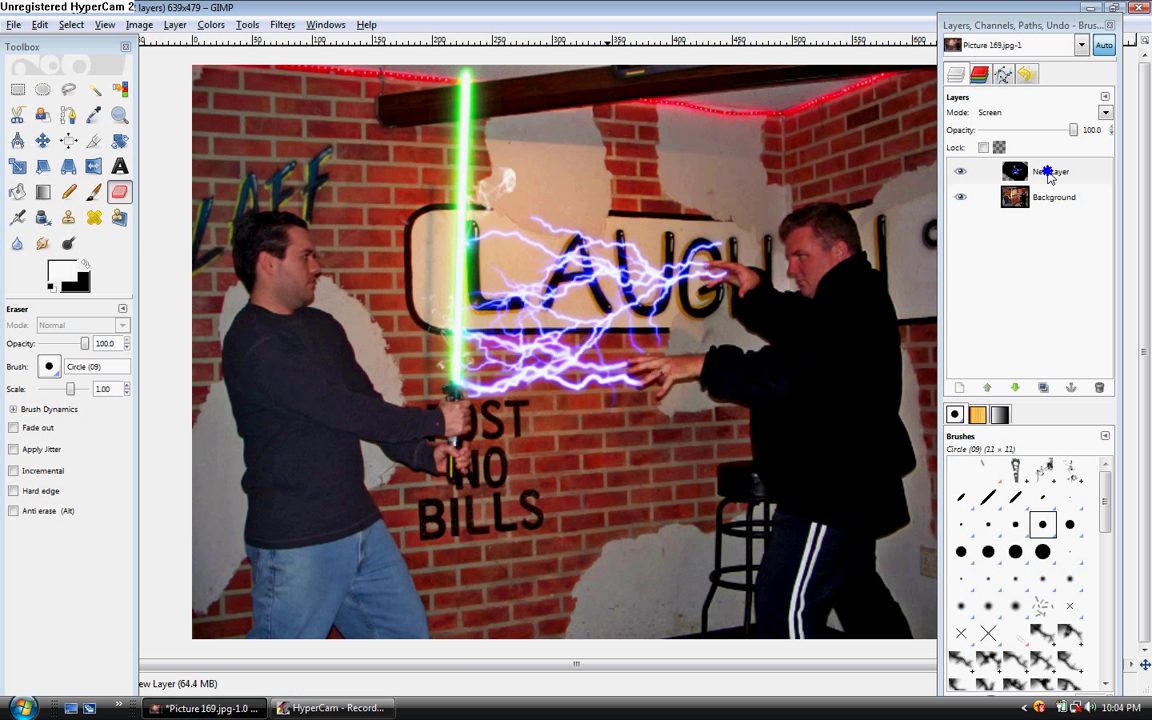
Step: Select the 'New Layer' row in the Layers dialog
click(985, 281)
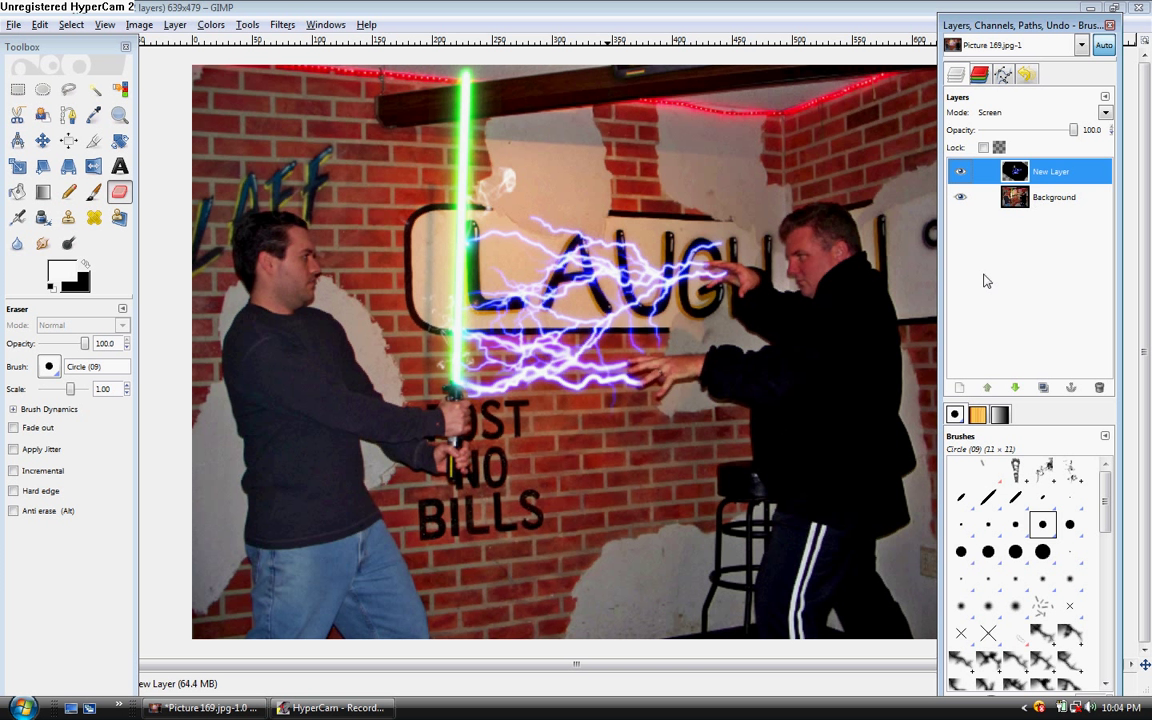